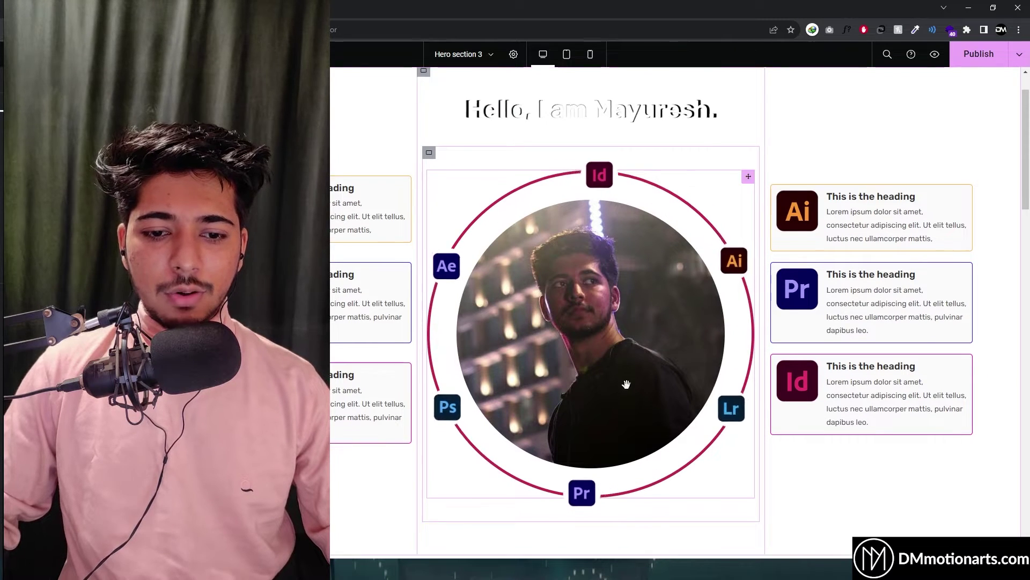
Add a new single-column flexbox container below the last section of the page.
{"action": "scroll", "coordinate": [591, 322], "scroll_direction": "down", "scroll_amount": 5}
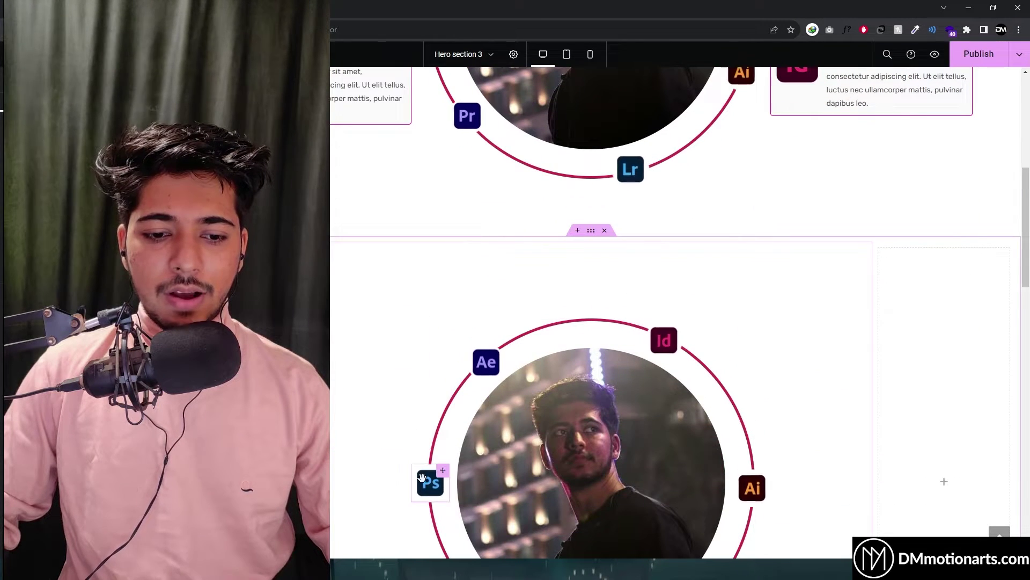
{"action": "scroll", "coordinate": [393, 421], "scroll_direction": "up", "scroll_amount": 1}
{"action": "scroll", "coordinate": [427, 350], "scroll_direction": "down", "scroll_amount": 3}
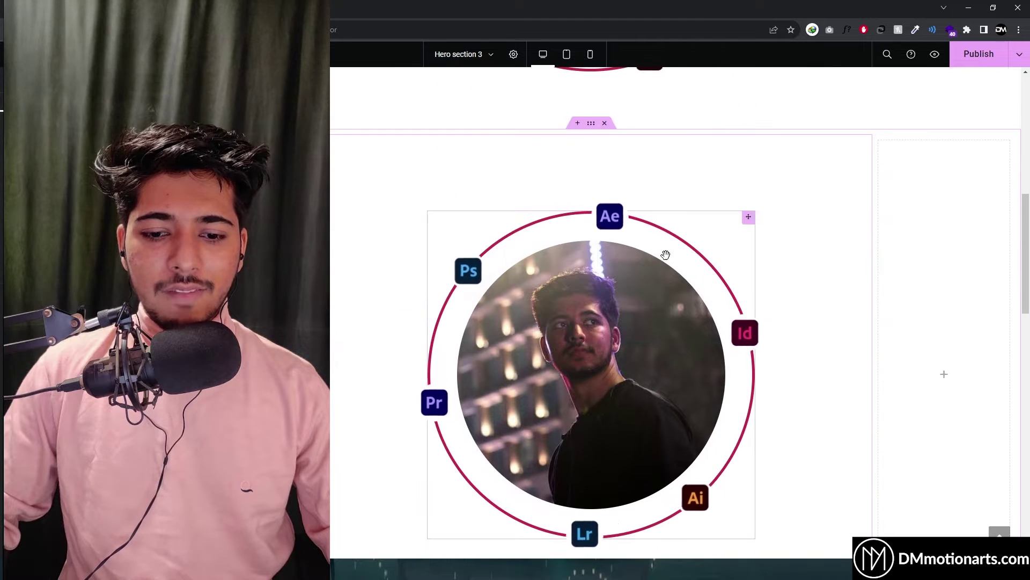
{"action": "scroll", "coordinate": [348, 424], "scroll_direction": "down", "scroll_amount": 1}
{"action": "scroll", "coordinate": [385, 430], "scroll_direction": "down", "scroll_amount": 15}
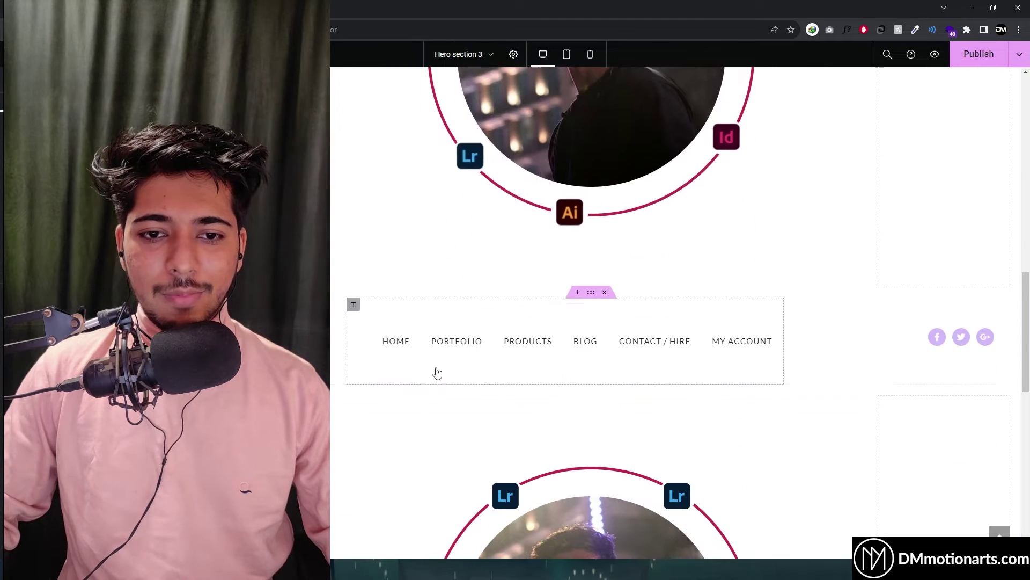
{"action": "scroll", "coordinate": [384, 430], "scroll_direction": "down", "scroll_amount": 1}
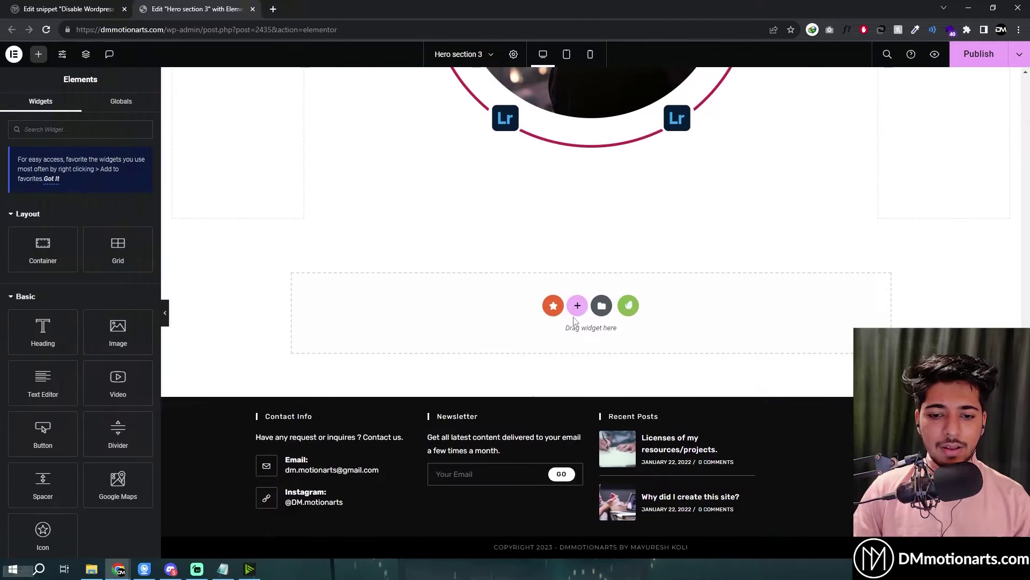
{"action": "left_click", "coordinate": [577, 306]}
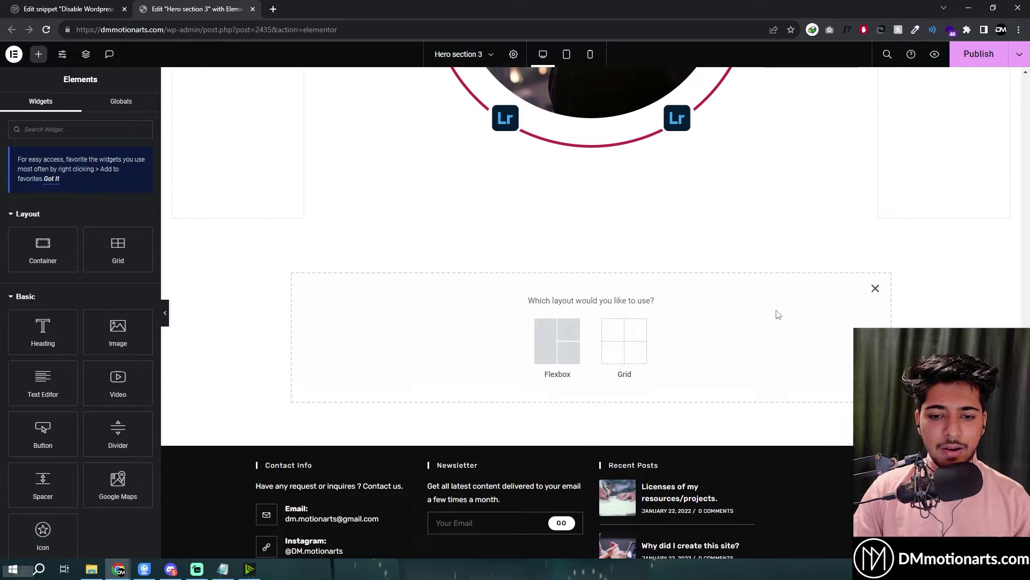
{"action": "left_click", "coordinate": [566, 342]}
{"action": "left_click", "coordinate": [457, 330]}
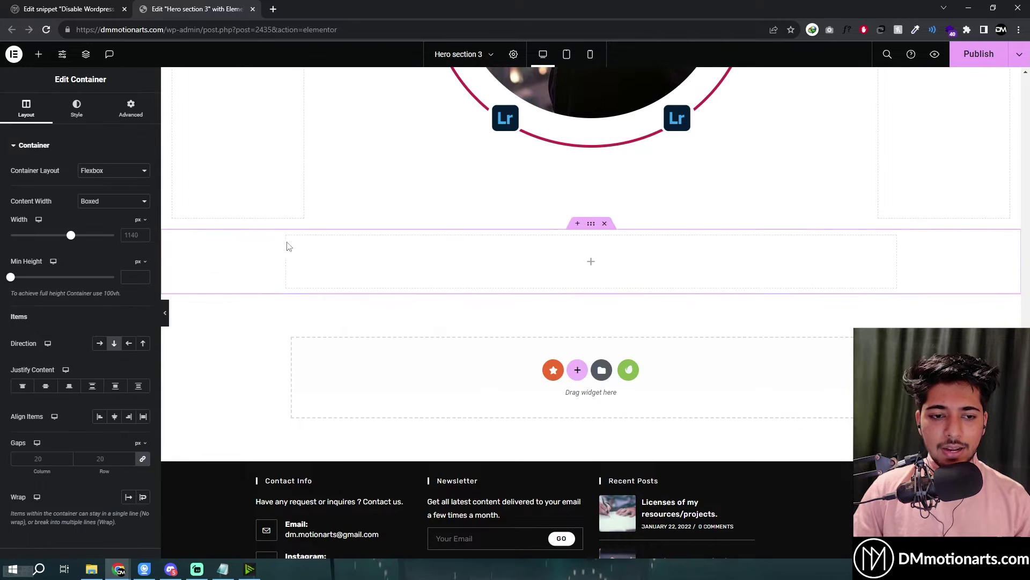
Nest a container inside the new section and set its content width to Full Width.
{"action": "left_click", "coordinate": [39, 54]}
{"action": "left_click_drag", "start_coordinate": [43, 249], "coordinate": [568, 278]}
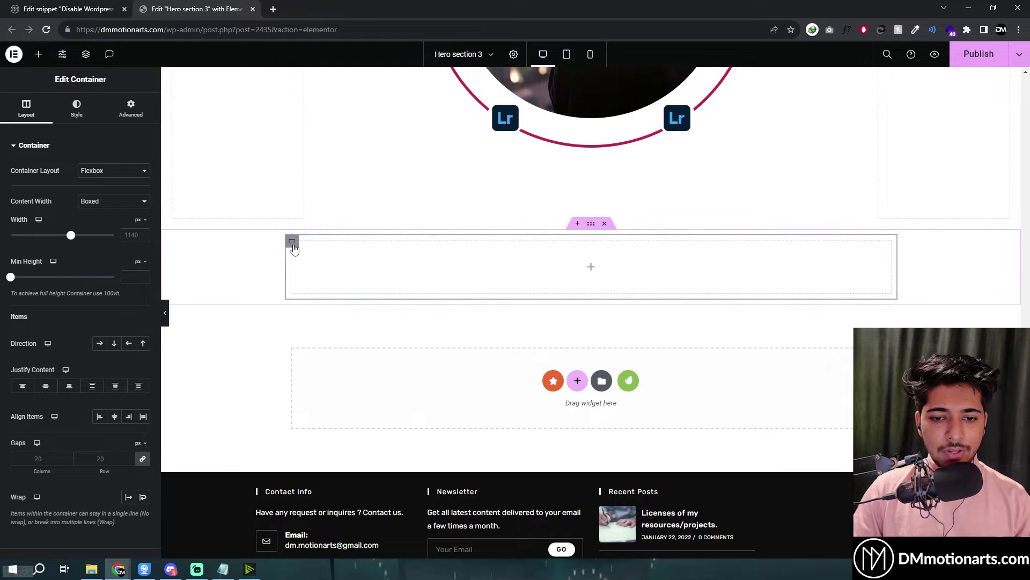
{"action": "left_click", "coordinate": [112, 200]}
{"action": "left_click", "coordinate": [100, 220]}
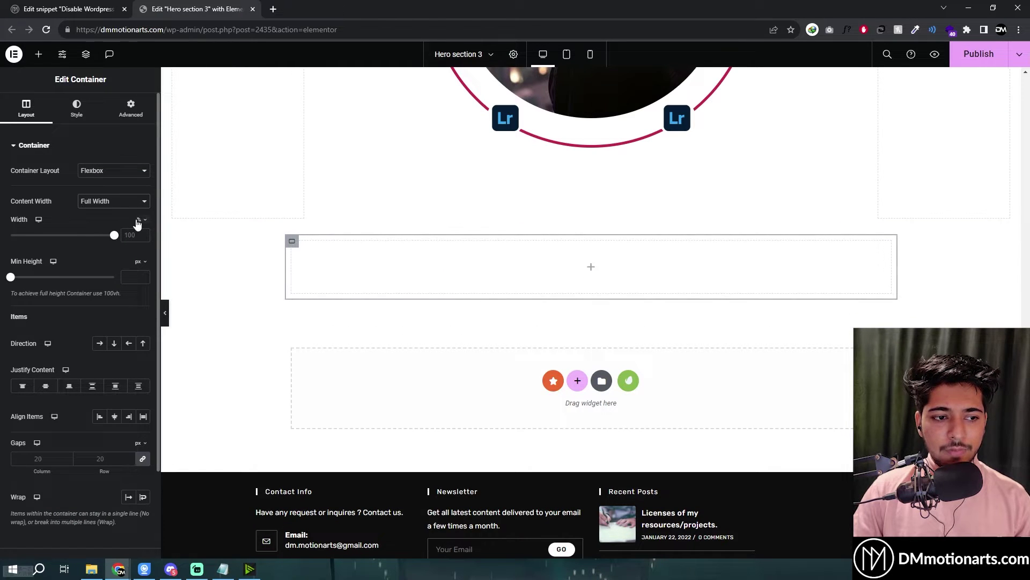
Set the inner container's width and minimum height to 700 px each.
{"action": "left_click", "coordinate": [140, 220]}
{"action": "left_click", "coordinate": [143, 222]}
{"action": "left_click", "coordinate": [132, 235]}
{"action": "type", "text": "70"}
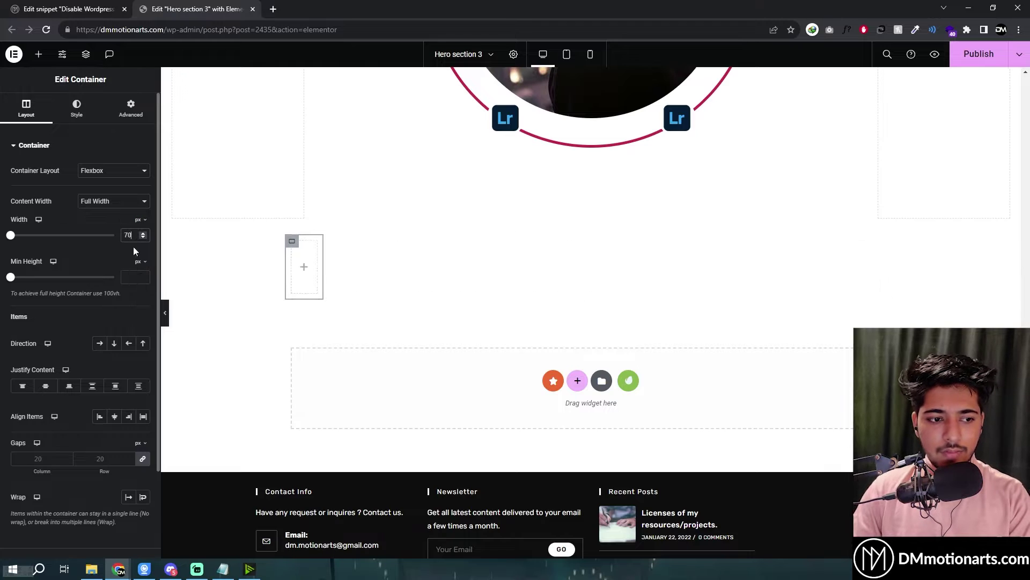
{"action": "left_click", "coordinate": [133, 277]}
{"action": "type", "text": "700"}
{"action": "left_click", "coordinate": [133, 235]}
{"action": "type", "text": "0"}
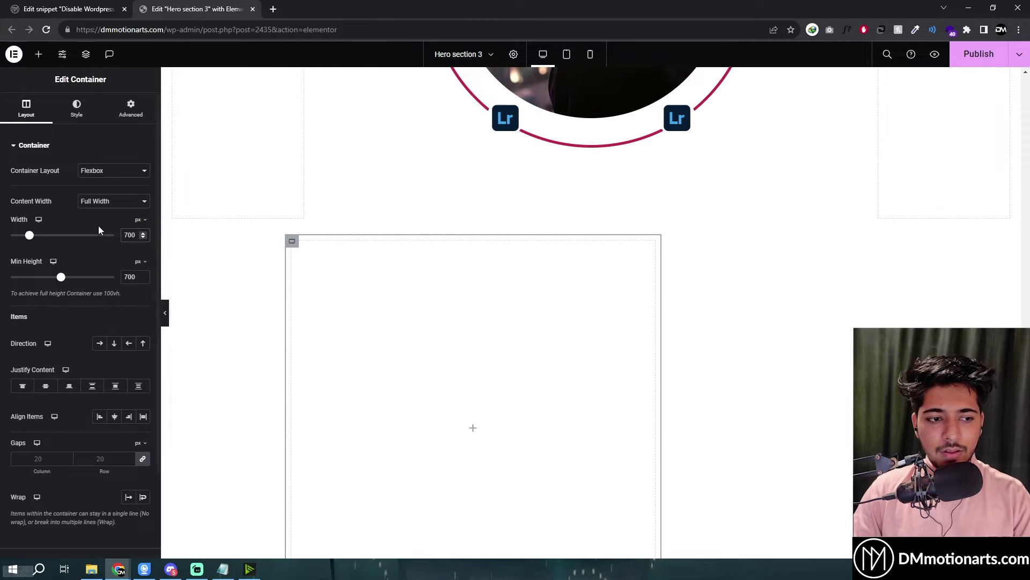
Set the outer container's Justify Content and Align Items to Center.
{"action": "left_click", "coordinate": [591, 223]}
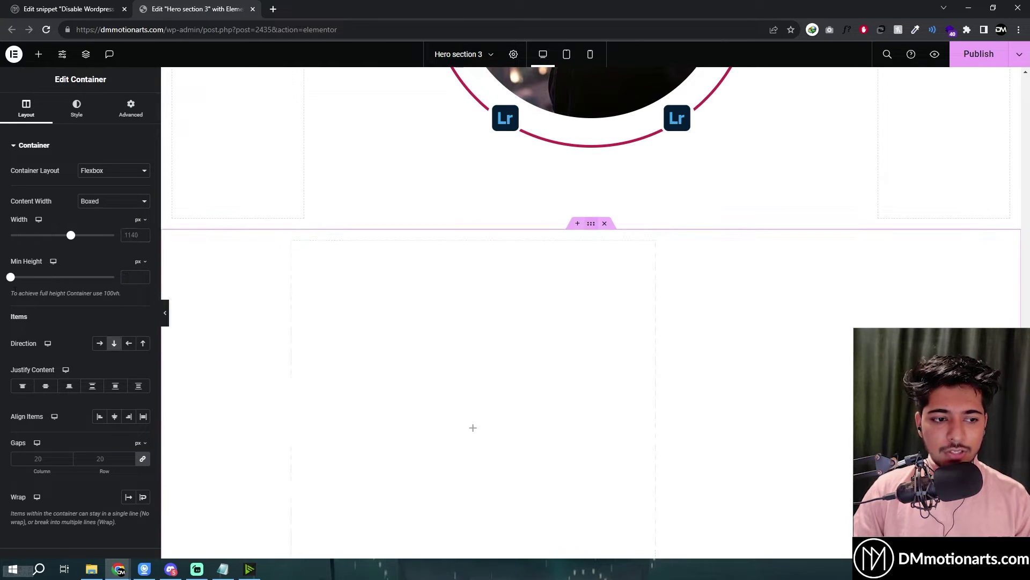
{"action": "scroll", "coordinate": [185, 324], "scroll_direction": "down", "scroll_amount": 1}
{"action": "left_click", "coordinate": [46, 386]}
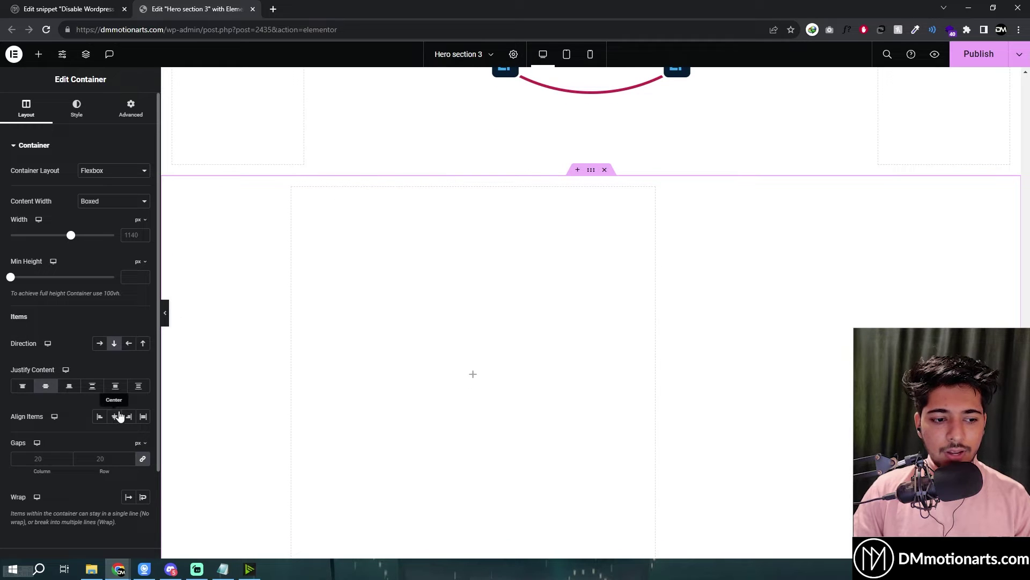
{"action": "left_click", "coordinate": [114, 416]}
Copy the ringed circular portrait image from the section above and paste it into the inner container.
{"action": "left_click", "coordinate": [410, 188]}
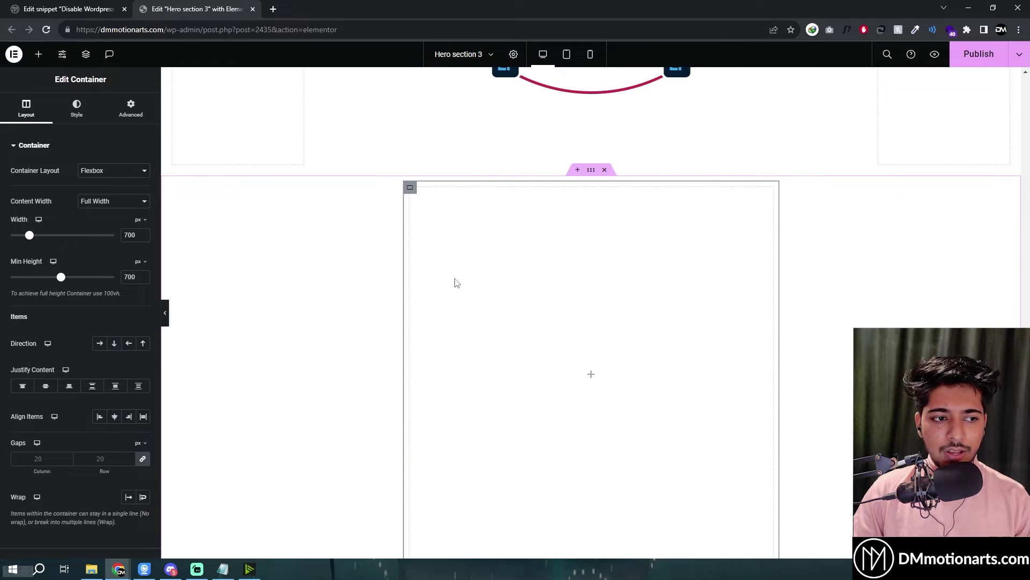
{"action": "scroll", "coordinate": [580, 172], "scroll_direction": "up", "scroll_amount": 3}
{"action": "right_click", "coordinate": [588, 193]}
{"action": "scroll", "coordinate": [569, 322], "scroll_direction": "down", "scroll_amount": 4}
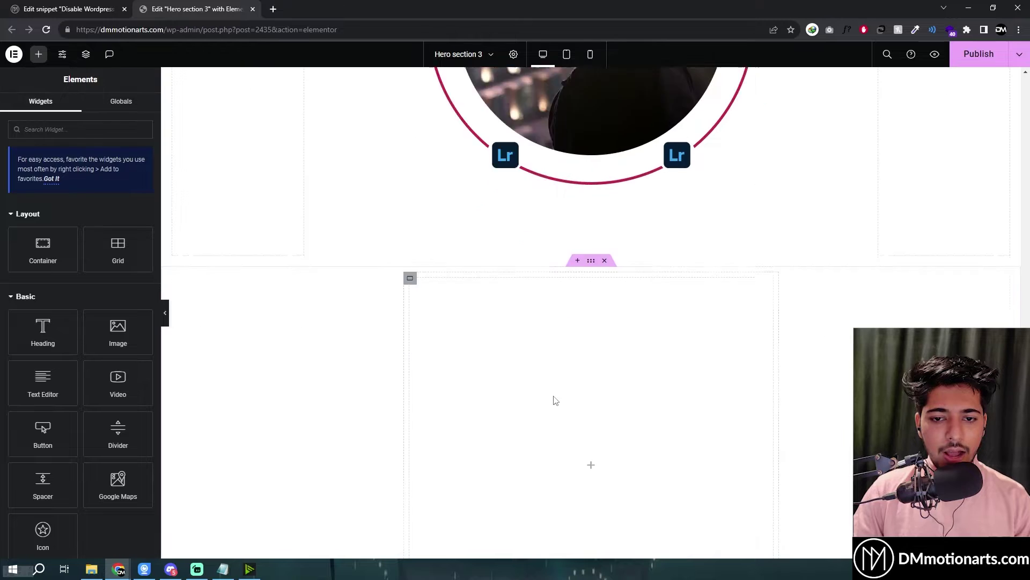
{"action": "right_click", "coordinate": [579, 324]}
{"action": "left_click", "coordinate": [602, 327]}
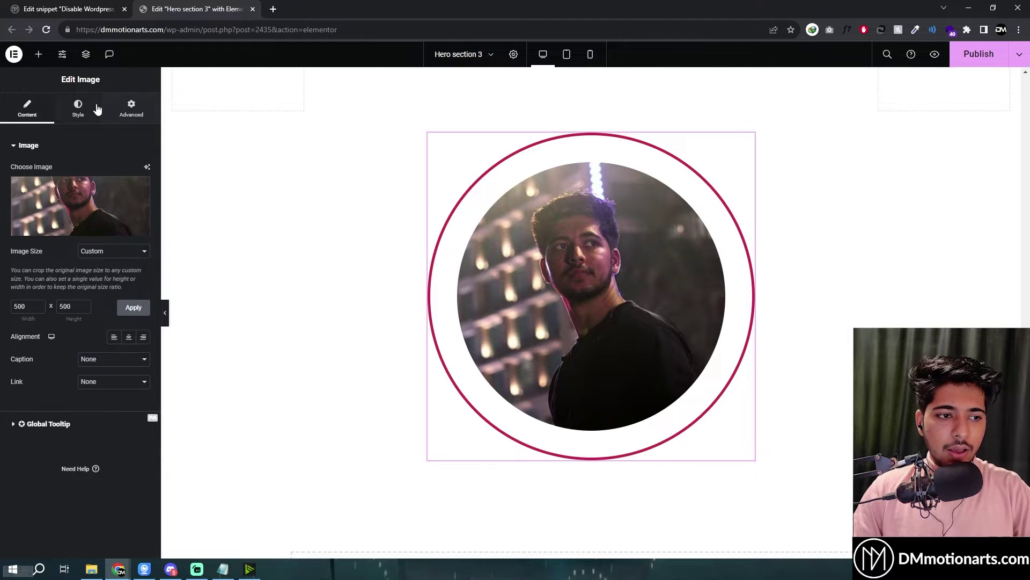
Switch the pasted portrait's position to Default, and restore it to Absolute.
{"action": "left_click", "coordinate": [131, 108]}
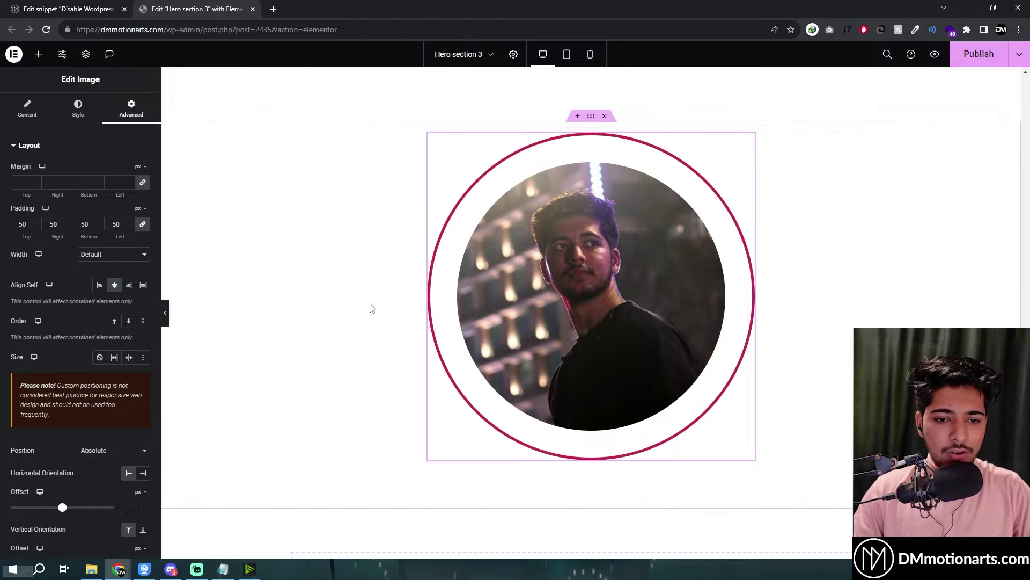
{"action": "scroll", "coordinate": [80, 349], "scroll_direction": "down", "scroll_amount": 2}
{"action": "left_click", "coordinate": [104, 344]}
{"action": "left_click", "coordinate": [91, 354]}
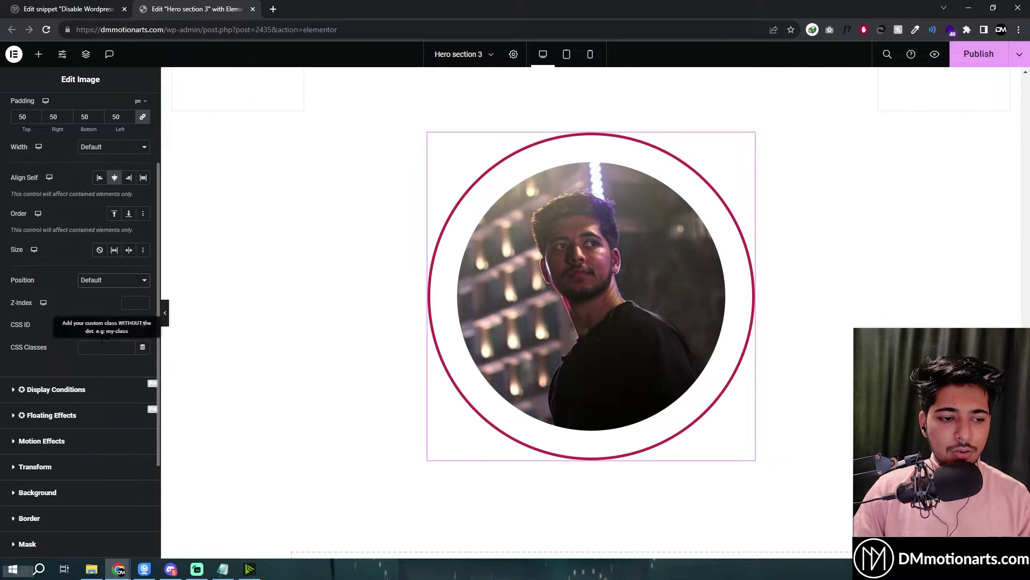
{"action": "left_click", "coordinate": [107, 279]}
{"action": "left_click", "coordinate": [94, 290]}
{"action": "left_click", "coordinate": [101, 300]}
Try horizontal and vertical offsets of 0 on the absolutely positioned portrait, and clear both values.
{"action": "left_click", "coordinate": [132, 399]}
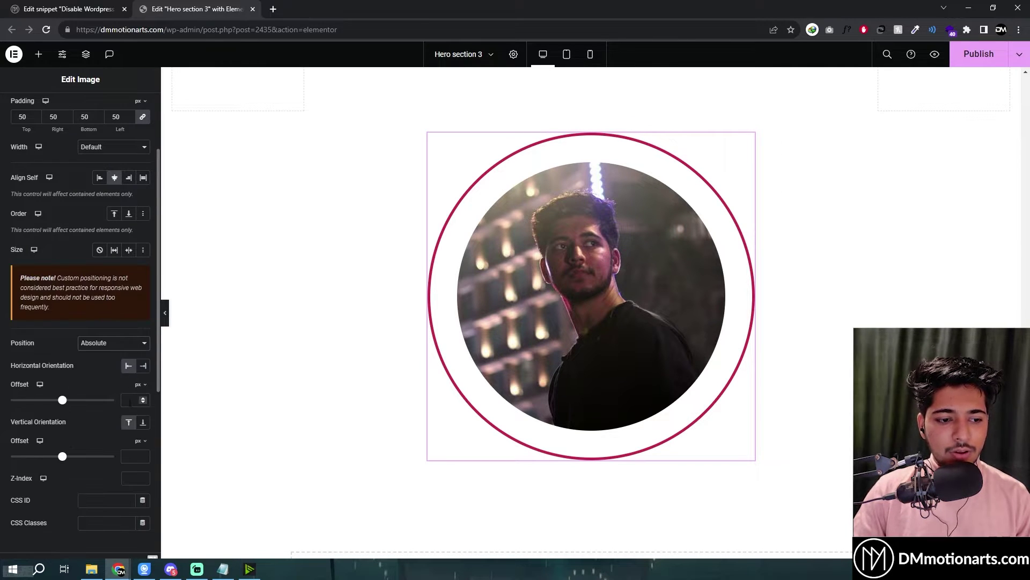
{"action": "type", "text": "0"}
{"action": "left_click", "coordinate": [132, 456]}
{"action": "type", "text": "0"}
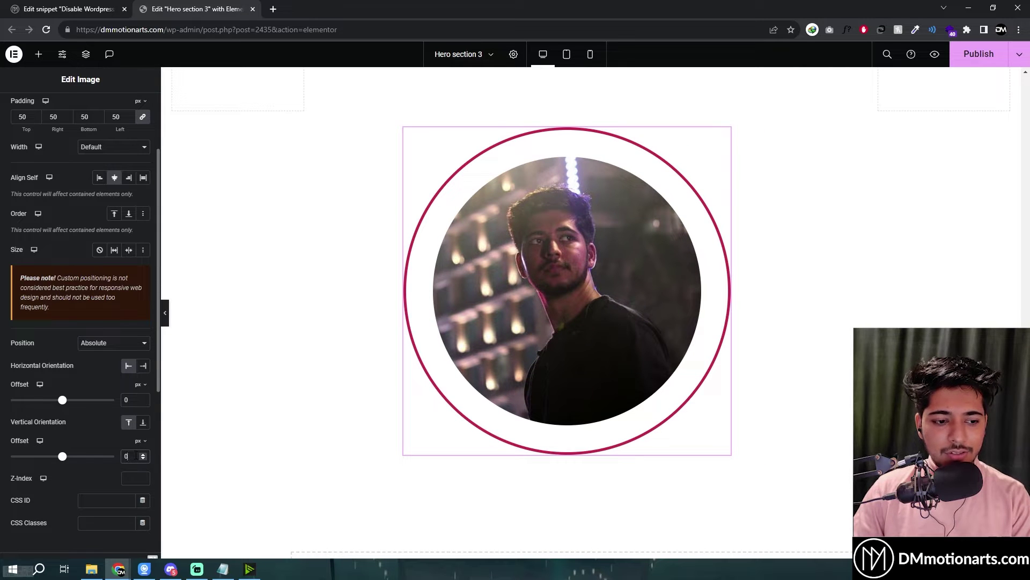
{"action": "key", "text": "BackSpace"}
{"action": "left_click", "coordinate": [135, 400]}
{"action": "key", "text": "BackSpace"}
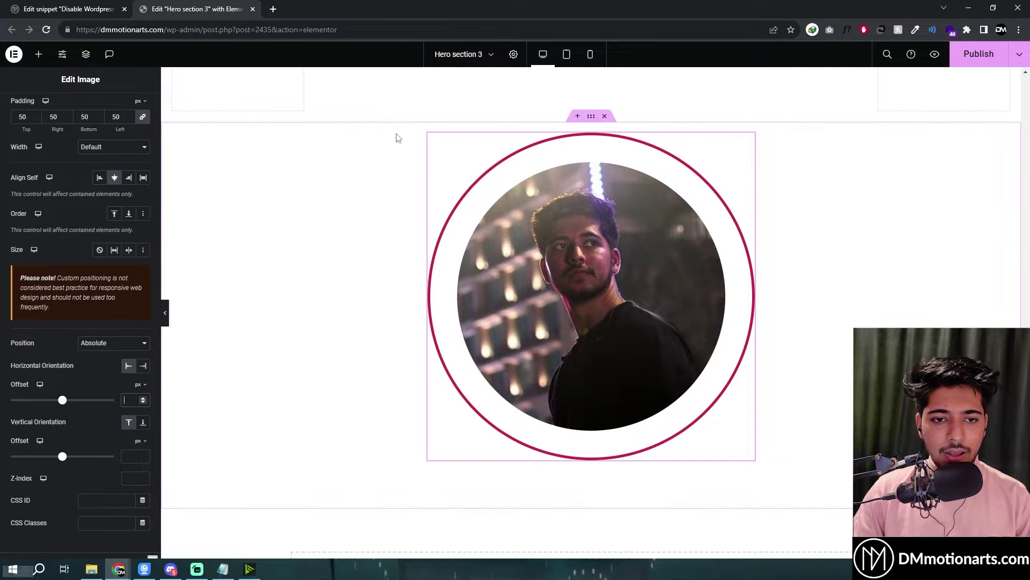
Set the inner container's Justify Content and Align Items to Center.
{"action": "left_click", "coordinate": [412, 134]}
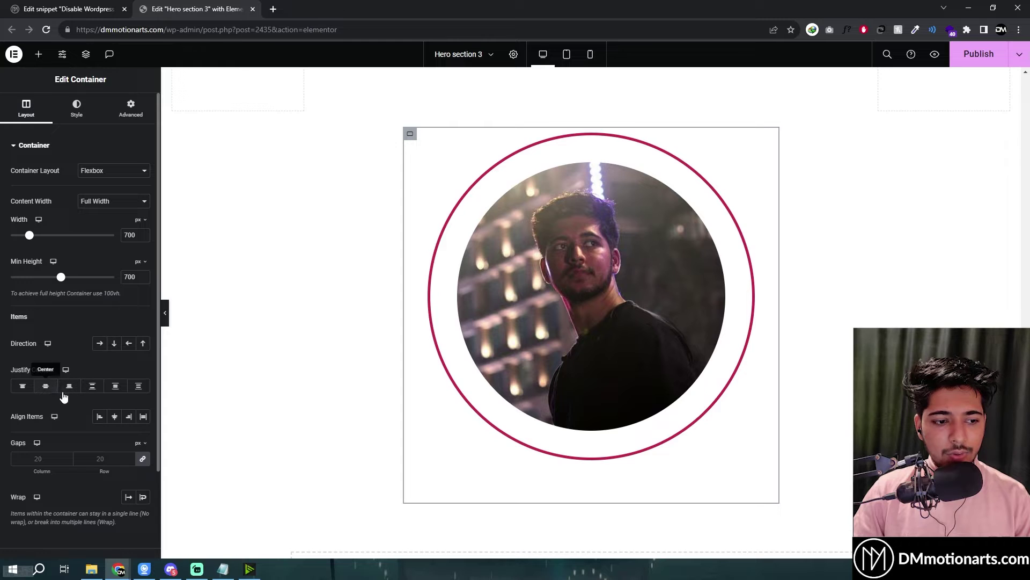
{"action": "left_click", "coordinate": [113, 418]}
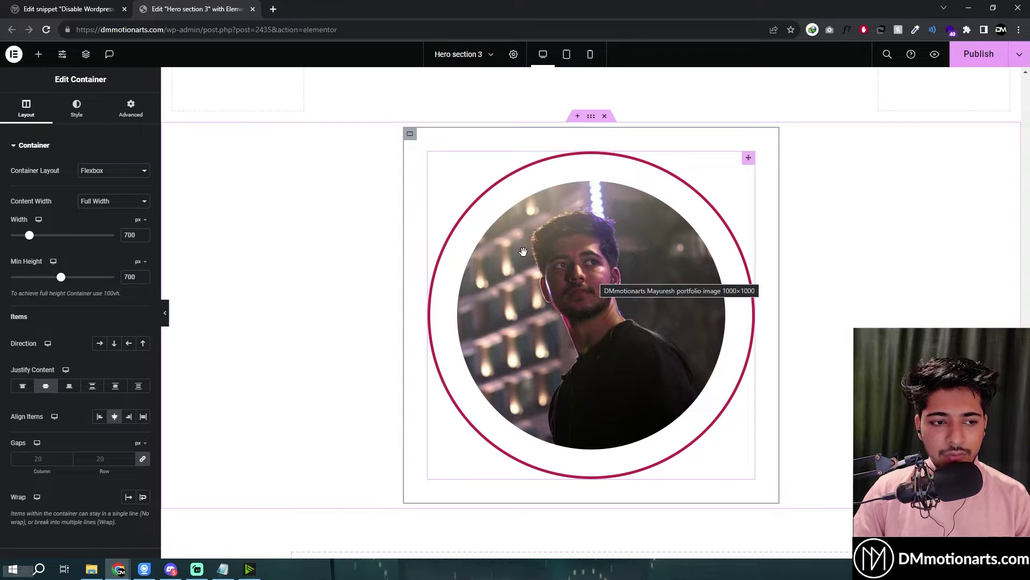
Add a new Image widget to the inner container alongside the portrait.
{"action": "right_click", "coordinate": [581, 243]}
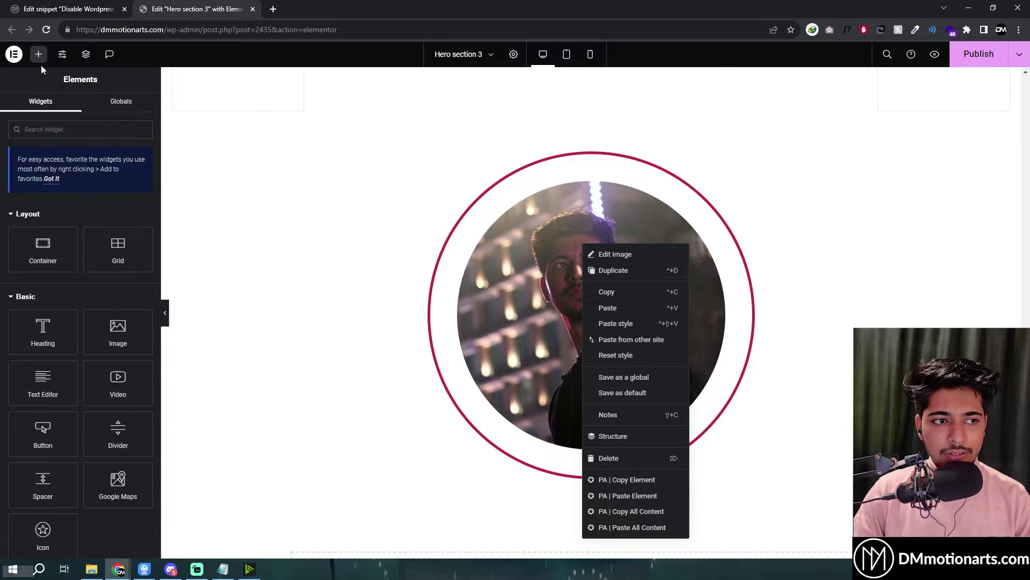
{"action": "left_click_drag", "start_coordinate": [118, 330], "coordinate": [553, 419]}
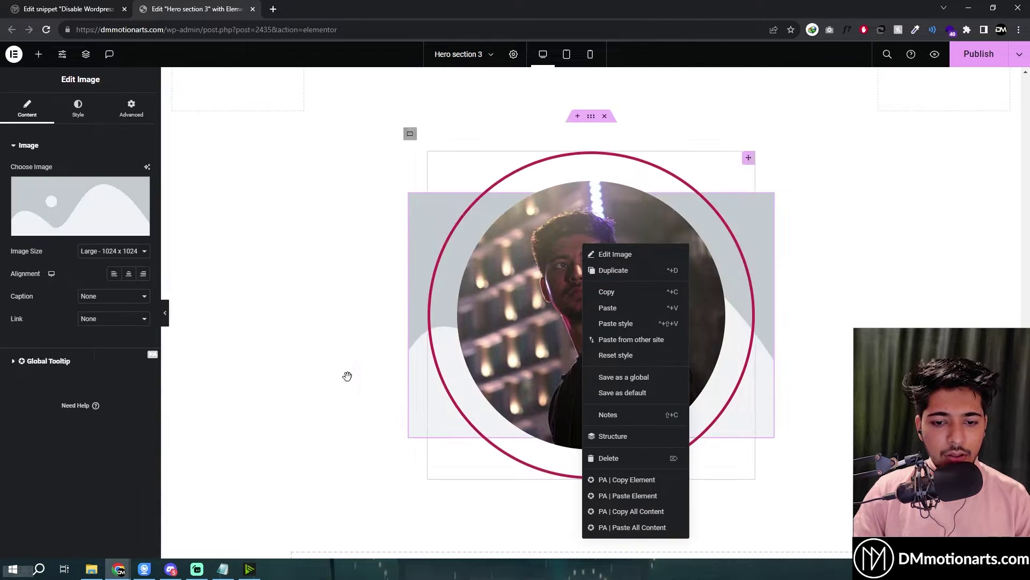
{"action": "left_click", "coordinate": [347, 376]}
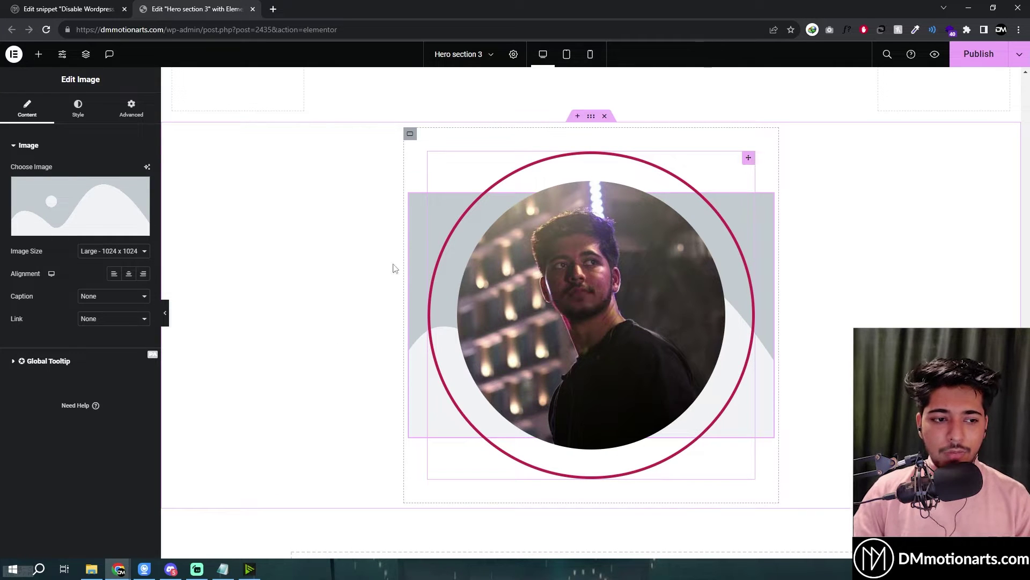
Choose PS-icon.png from the media library for the new image and set its z-index to 2.
{"action": "left_click", "coordinate": [72, 200]}
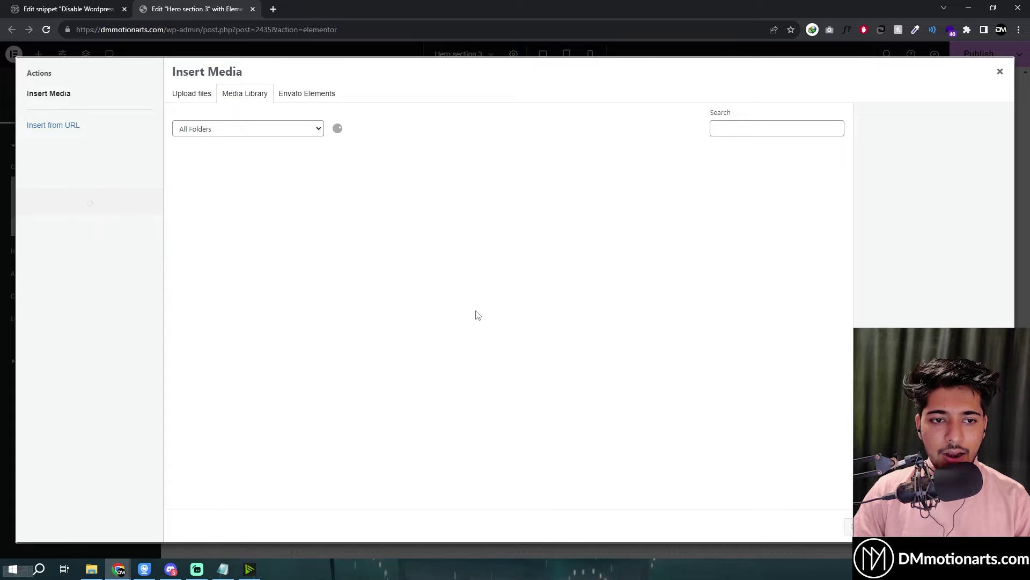
{"action": "scroll", "coordinate": [535, 361], "scroll_direction": "down", "scroll_amount": 8}
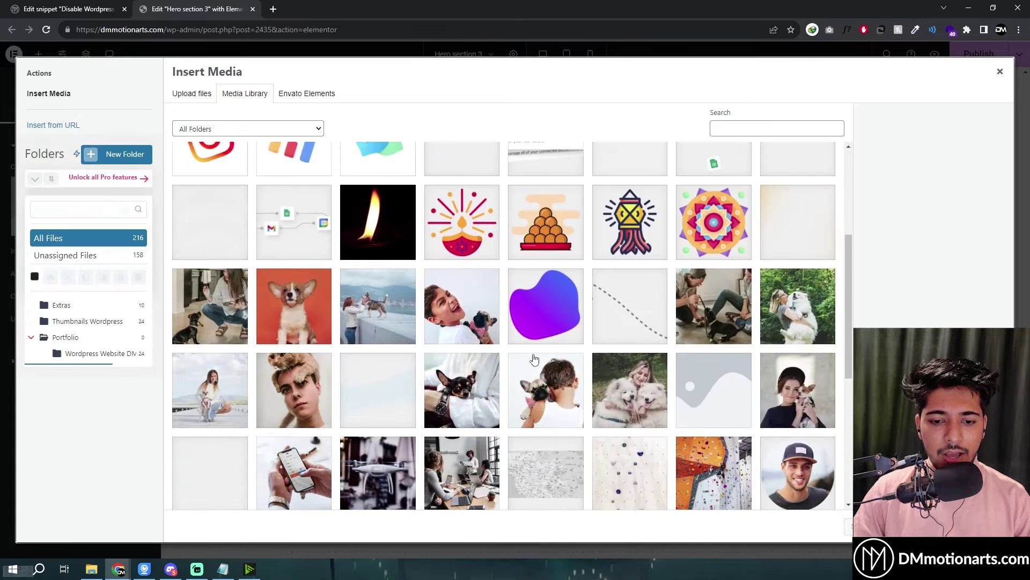
{"action": "scroll", "coordinate": [467, 396], "scroll_direction": "down", "scroll_amount": 1}
{"action": "left_click", "coordinate": [225, 382]}
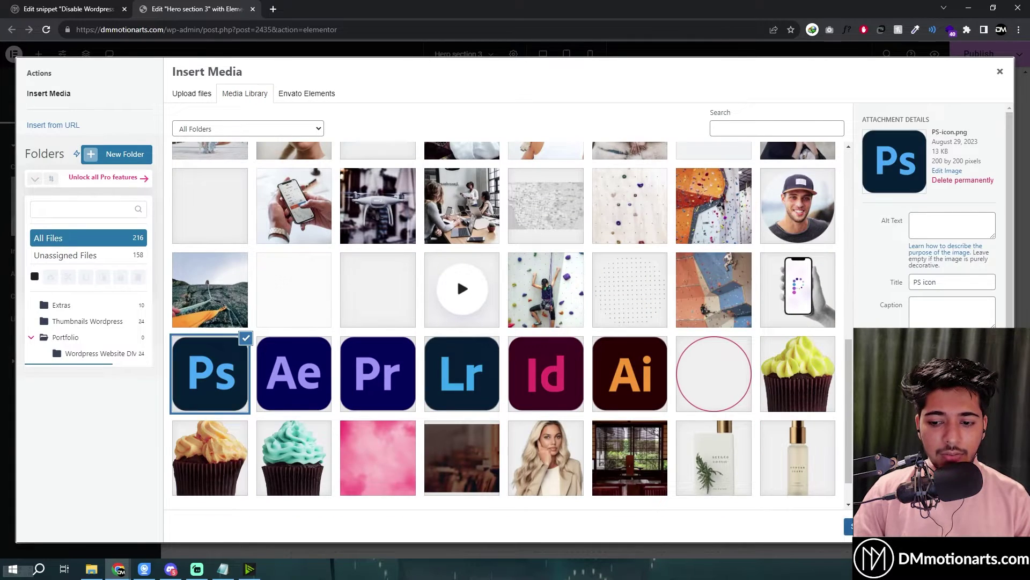
{"action": "left_click", "coordinate": [850, 526]}
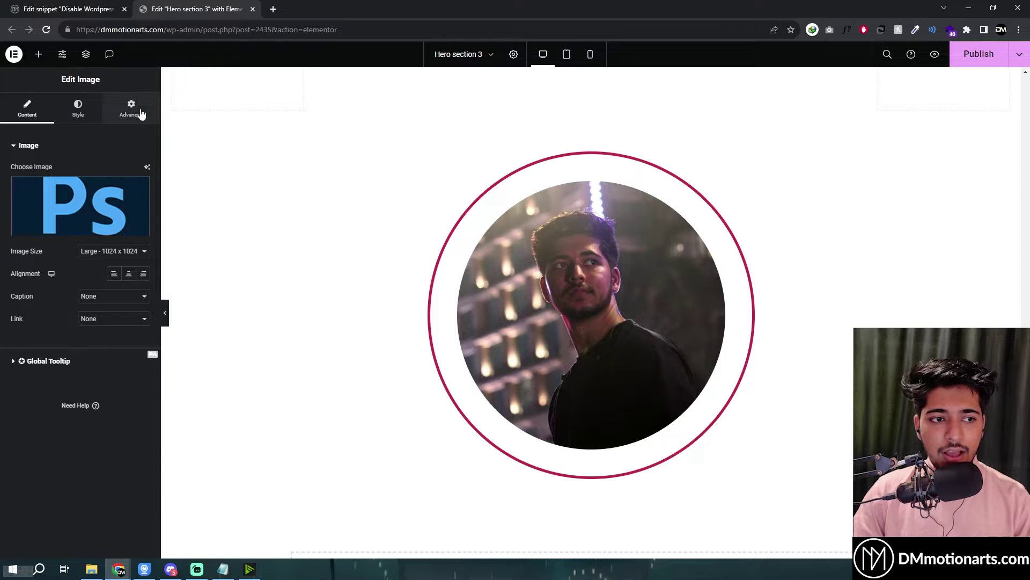
{"action": "left_click", "coordinate": [141, 112]}
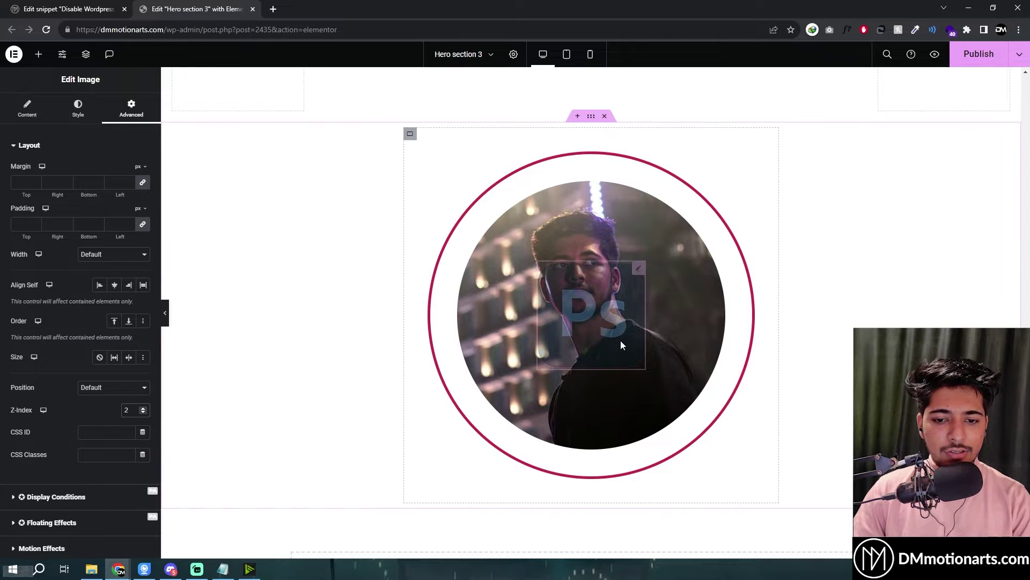
Apply a custom image size of 50 x 50 to the Ps icon.
{"action": "left_click", "coordinate": [28, 113]}
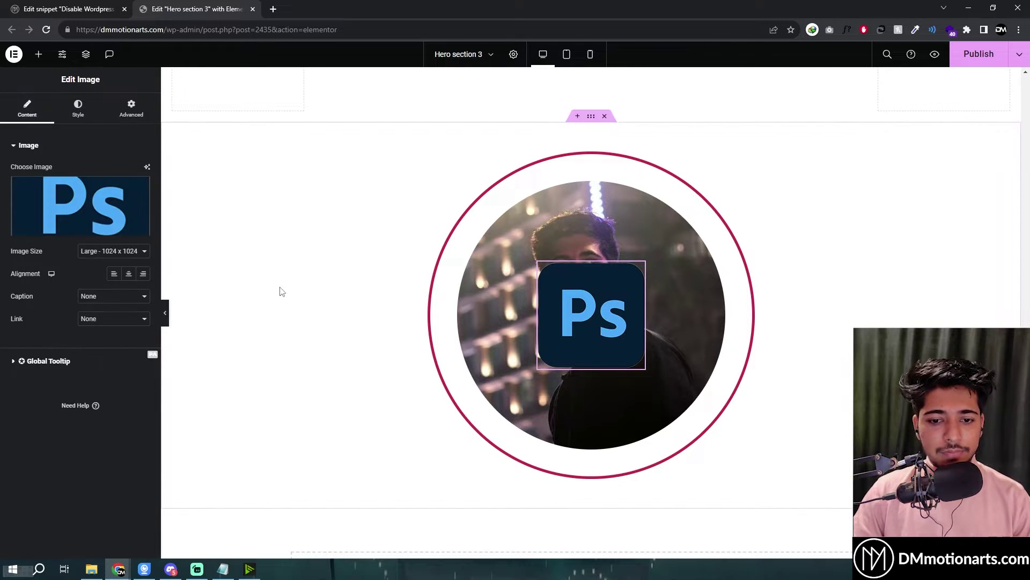
{"action": "left_click", "coordinate": [112, 251]}
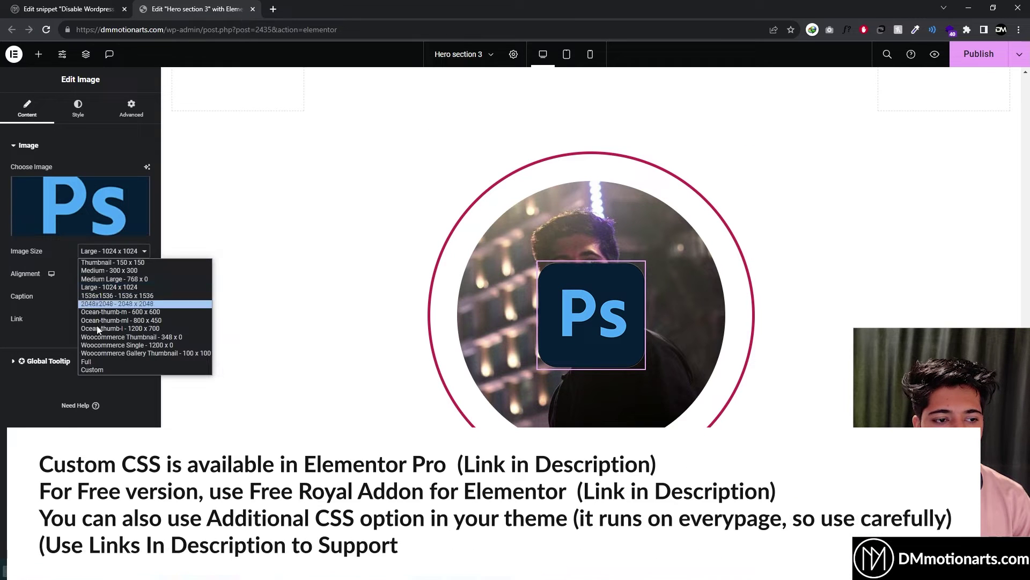
{"action": "left_click", "coordinate": [90, 370]}
{"action": "type", "text": "5"}
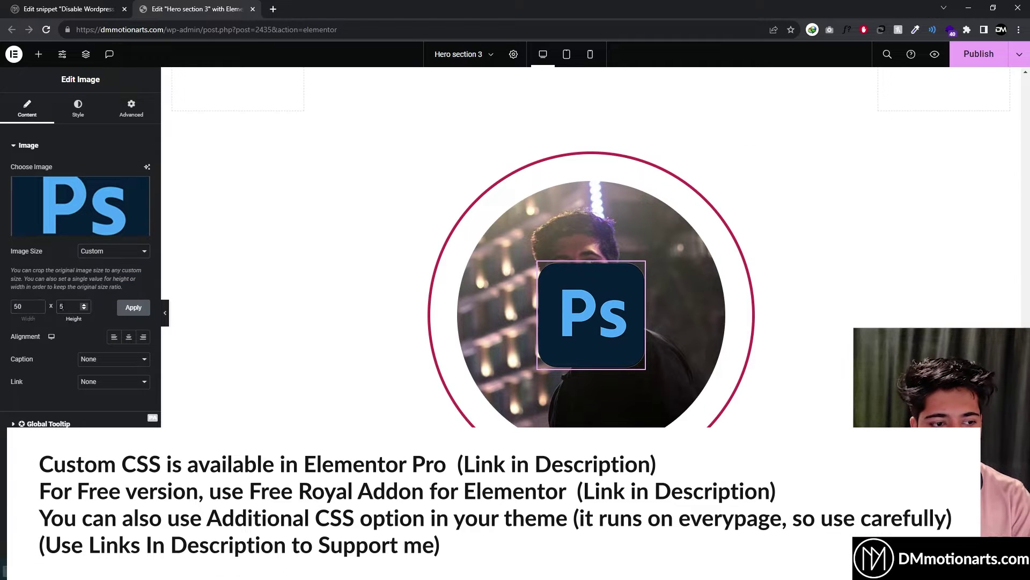
{"action": "type", "text": "0"}
{"action": "left_click", "coordinate": [133, 307]}
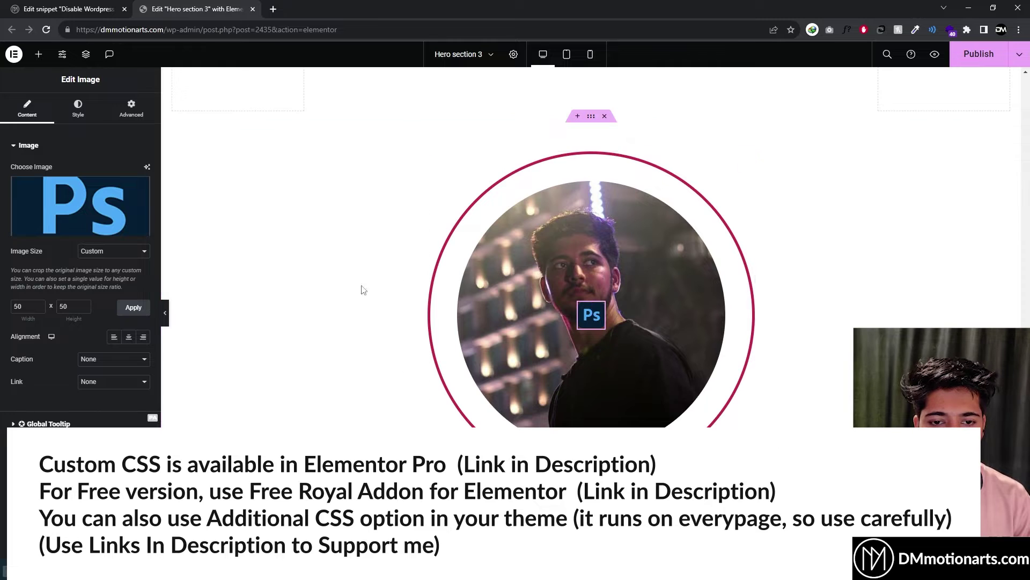
Open the Custom CSS editor in the Ps icon's advanced settings.
{"action": "left_click", "coordinate": [117, 109]}
{"action": "scroll", "coordinate": [52, 402], "scroll_direction": "down", "scroll_amount": 5}
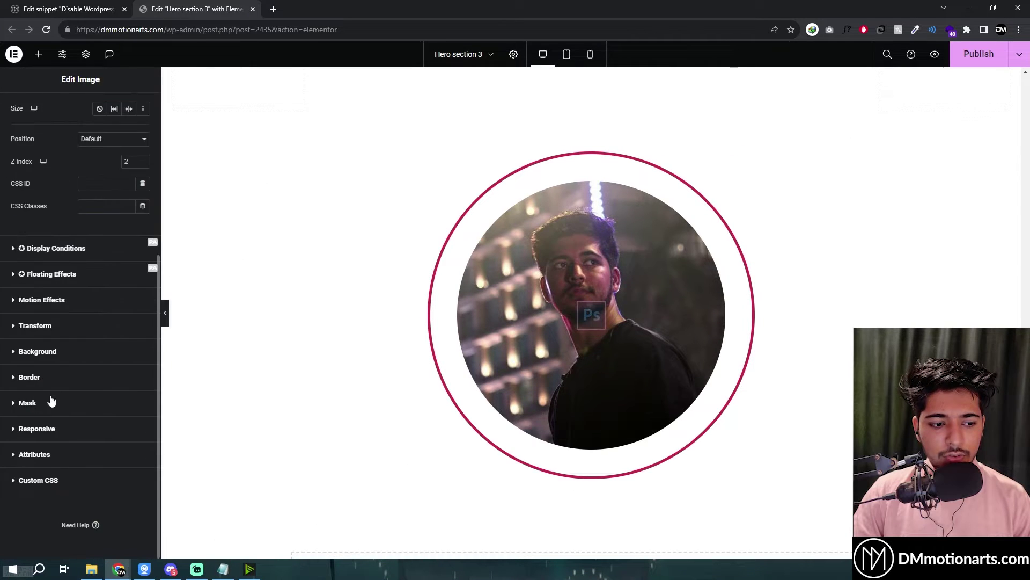
{"action": "left_click", "coordinate": [19, 480]}
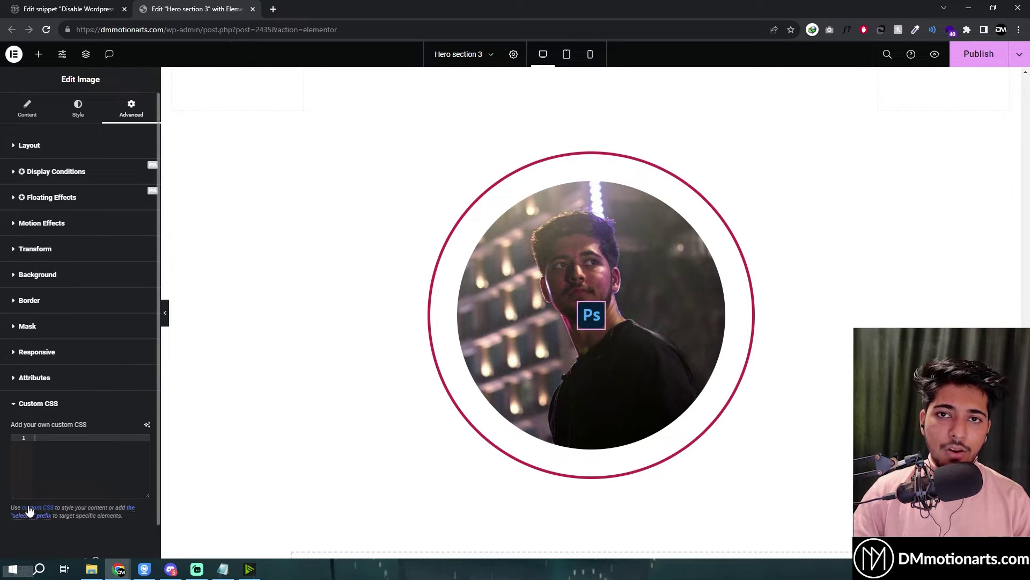
Copy the desktop DM2 animation code, the .ps2 rule and its keyframes, from Notepad into the Ps icon's Custom CSS.
{"action": "left_click", "coordinate": [223, 569]}
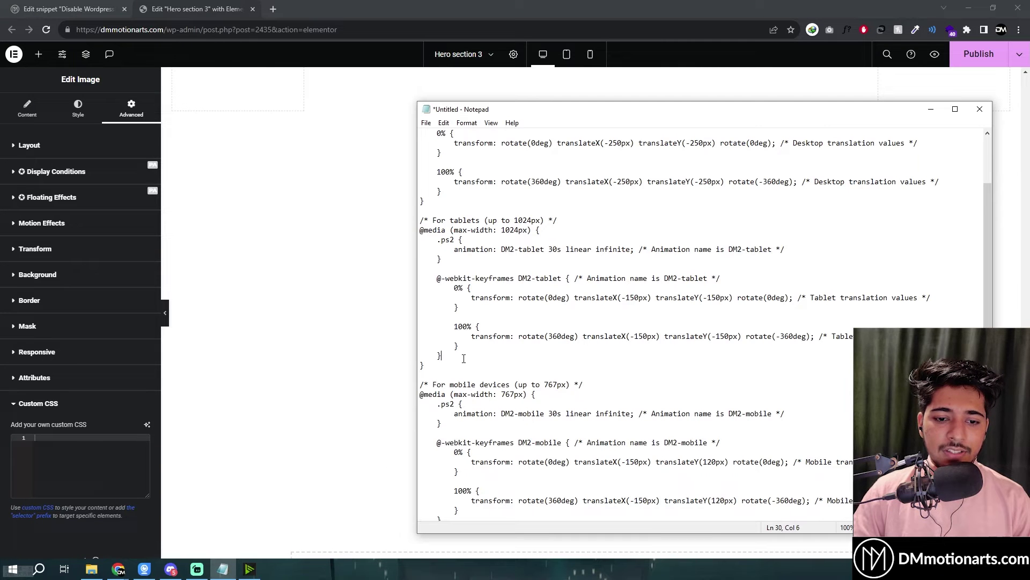
{"action": "scroll", "coordinate": [471, 228], "scroll_direction": "up", "scroll_amount": 2}
{"action": "left_click", "coordinate": [420, 133]}
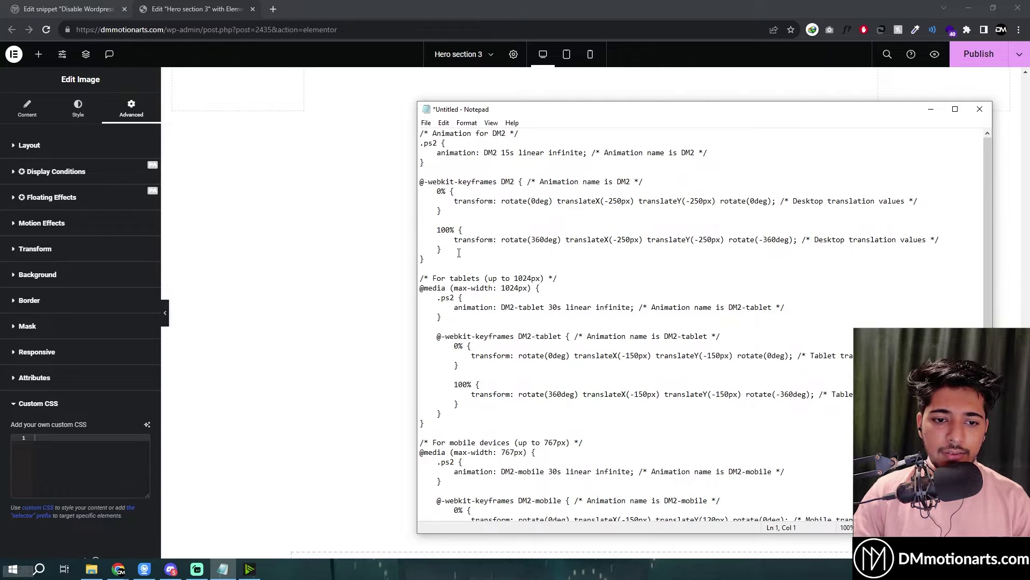
{"action": "mouse_move", "coordinate": [459, 252]}
{"action": "left_mouse_down"}
{"action": "mouse_move", "coordinate": [455, 260]}
{"action": "mouse_move", "coordinate": [420, 133]}
{"action": "mouse_move", "coordinate": [441, 260]}
{"action": "left_mouse_up"}
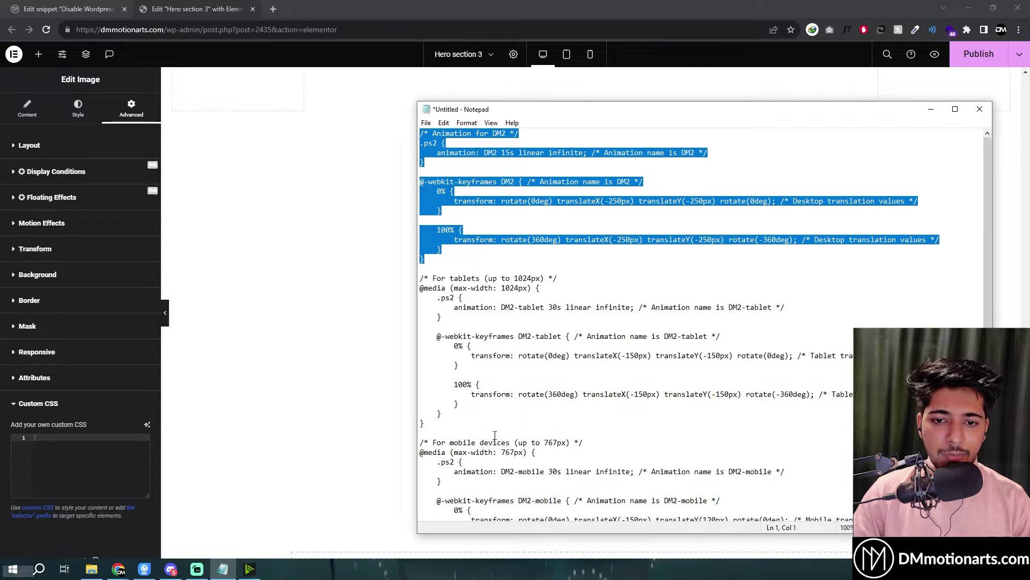
{"action": "right_click", "coordinate": [492, 151]}
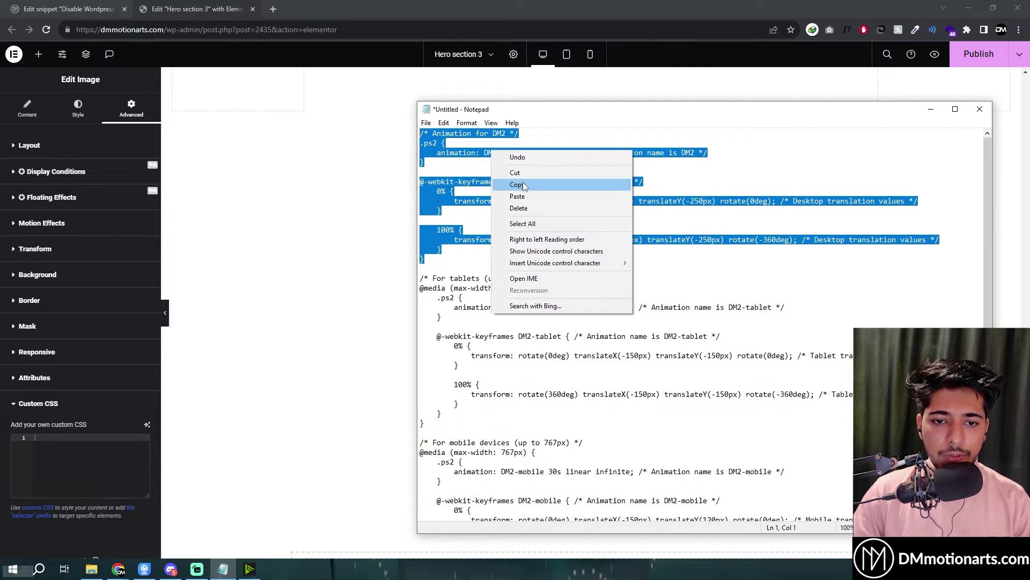
{"action": "left_click", "coordinate": [523, 186]}
{"action": "left_click", "coordinate": [81, 462]}
{"action": "key", "text": "ctrl+v"}
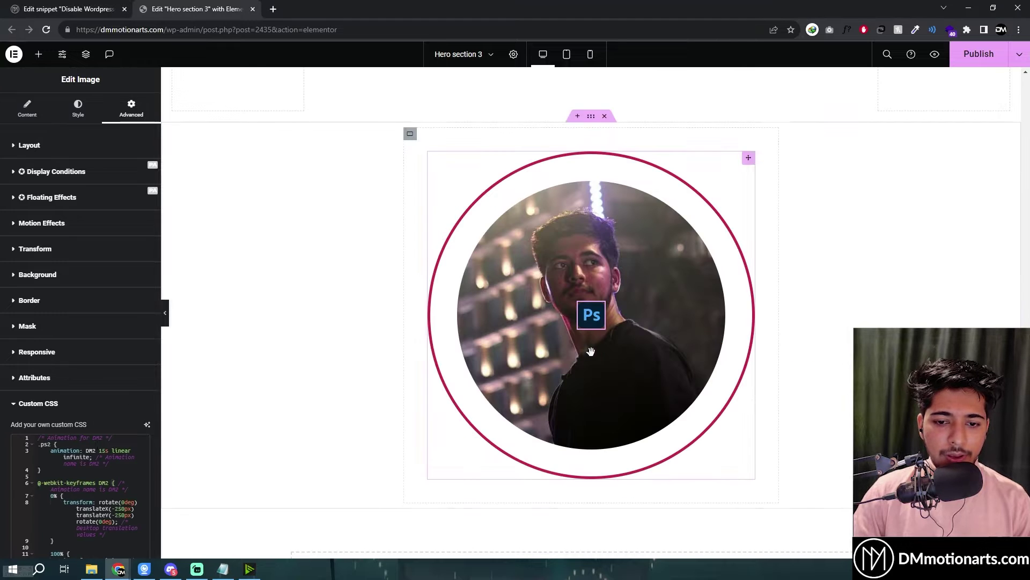
Return to the Notepad code and examine the .ps2 rule's animation name, duration, timing and repeat settings.
{"action": "left_click", "coordinate": [29, 146]}
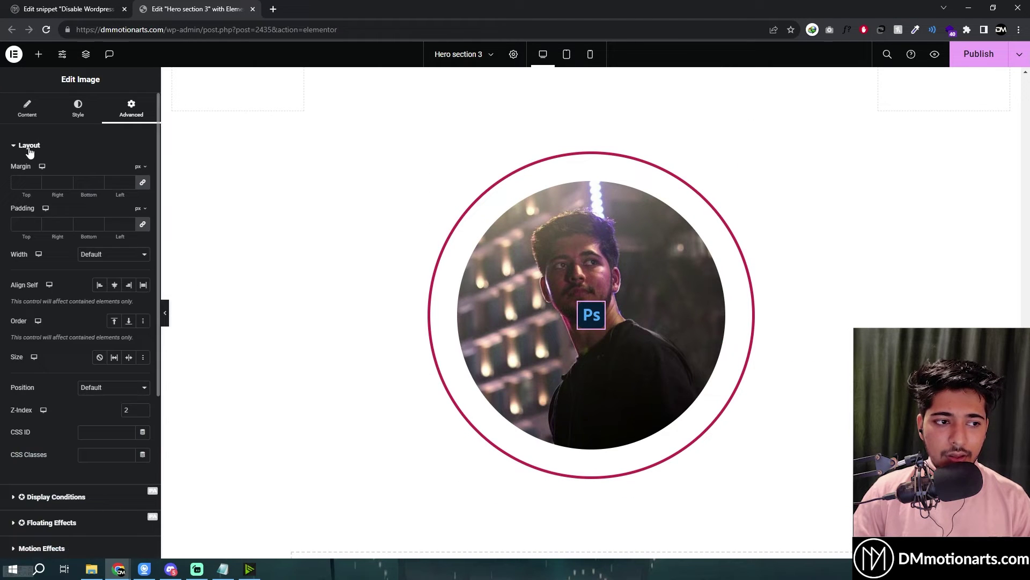
{"action": "left_click", "coordinate": [30, 146]}
{"action": "left_click", "coordinate": [222, 569]}
{"action": "left_click", "coordinate": [490, 187]}
{"action": "left_click_drag", "start_coordinate": [496, 114], "coordinate": [520, 114]}
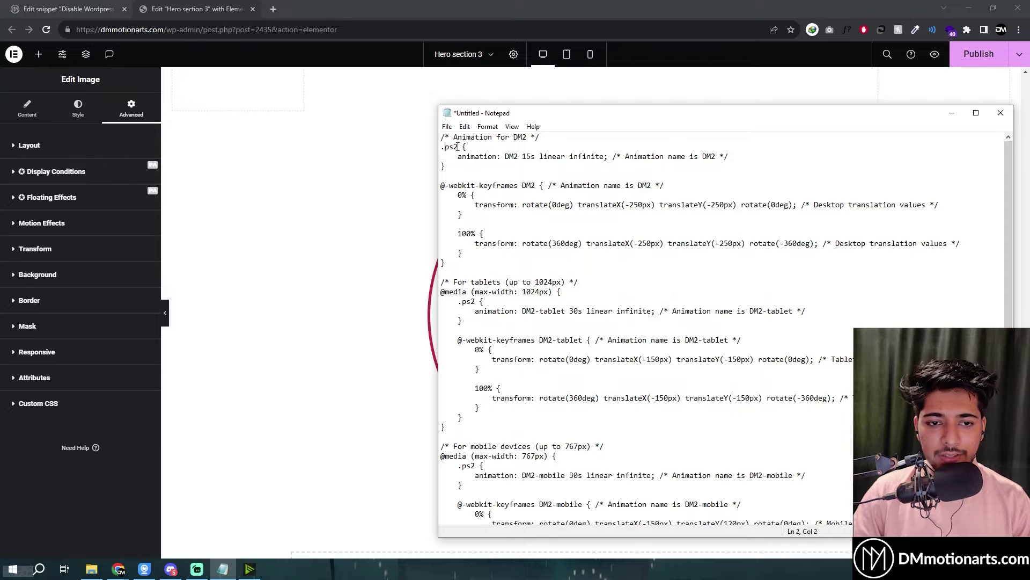
{"action": "double_click", "coordinate": [467, 157]}
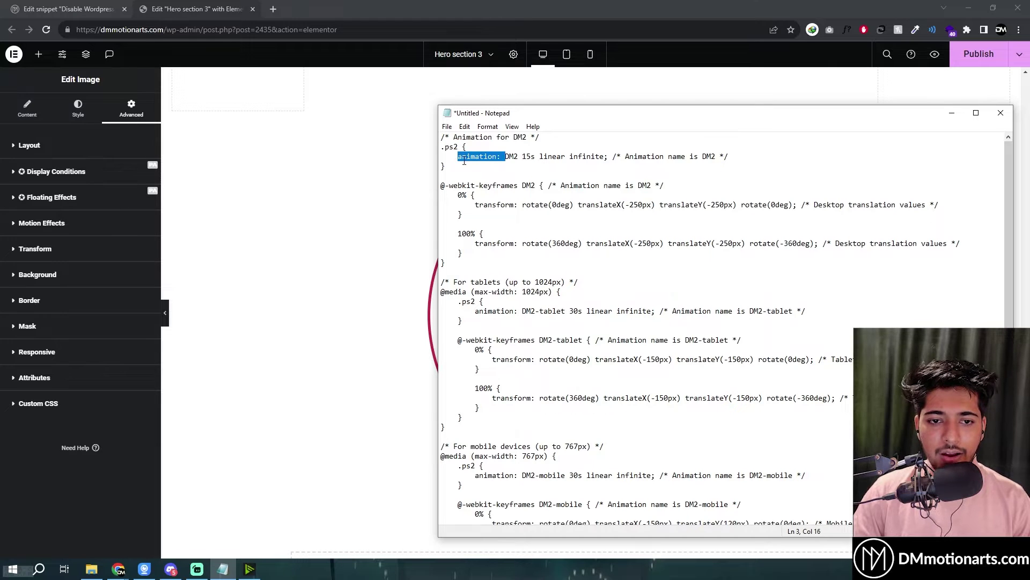
{"action": "left_click", "coordinate": [480, 158]}
{"action": "double_click", "coordinate": [503, 159]}
{"action": "left_click_drag", "start_coordinate": [504, 160], "coordinate": [534, 159]}
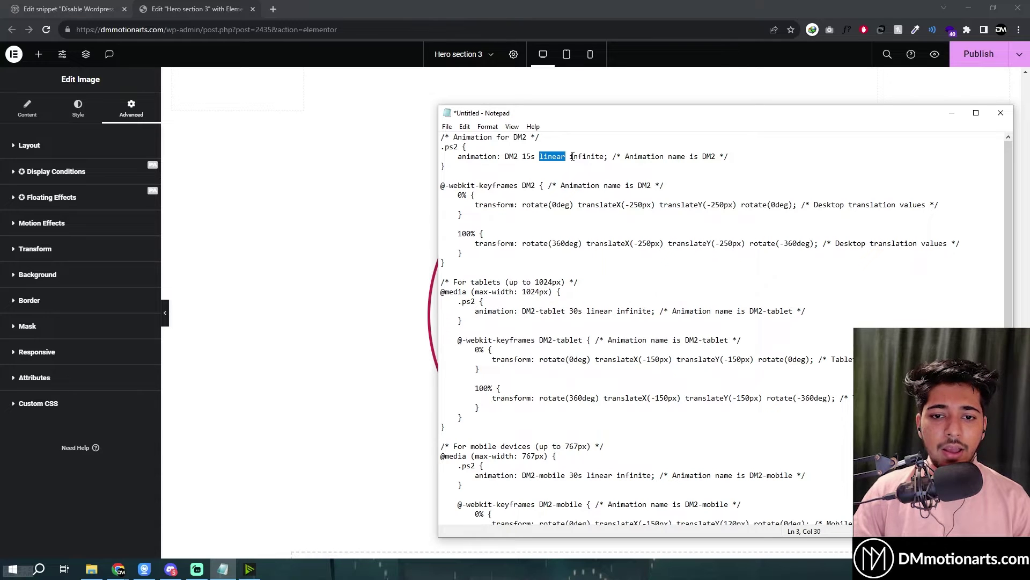
{"action": "double_click", "coordinate": [603, 156]}
{"action": "left_click", "coordinate": [602, 150]}
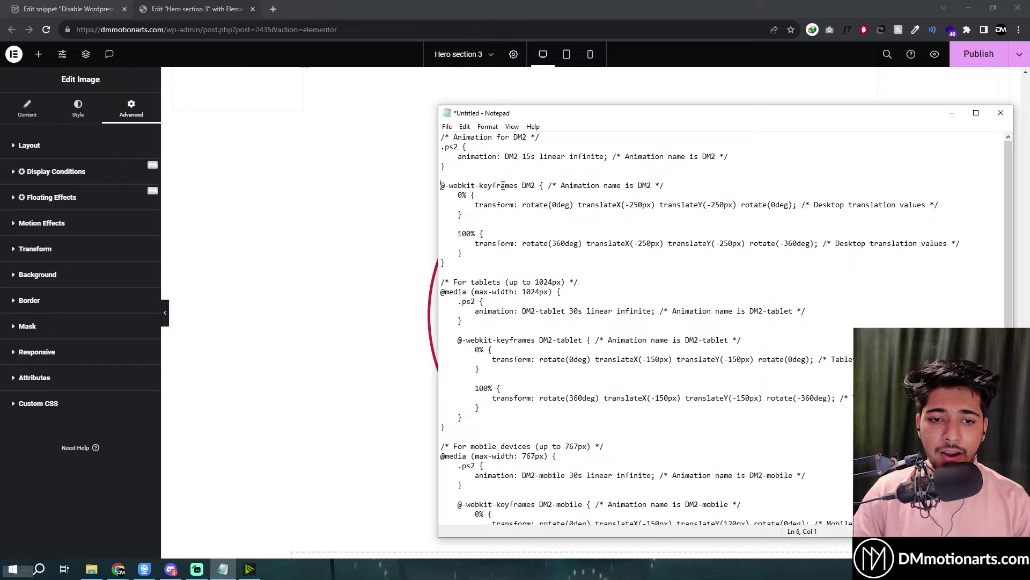
Examine the DM2 keyframes in Notepad, comparing the rotate values of the 0% and 100% transforms.
{"action": "left_click_drag", "start_coordinate": [441, 186], "coordinate": [535, 186]}
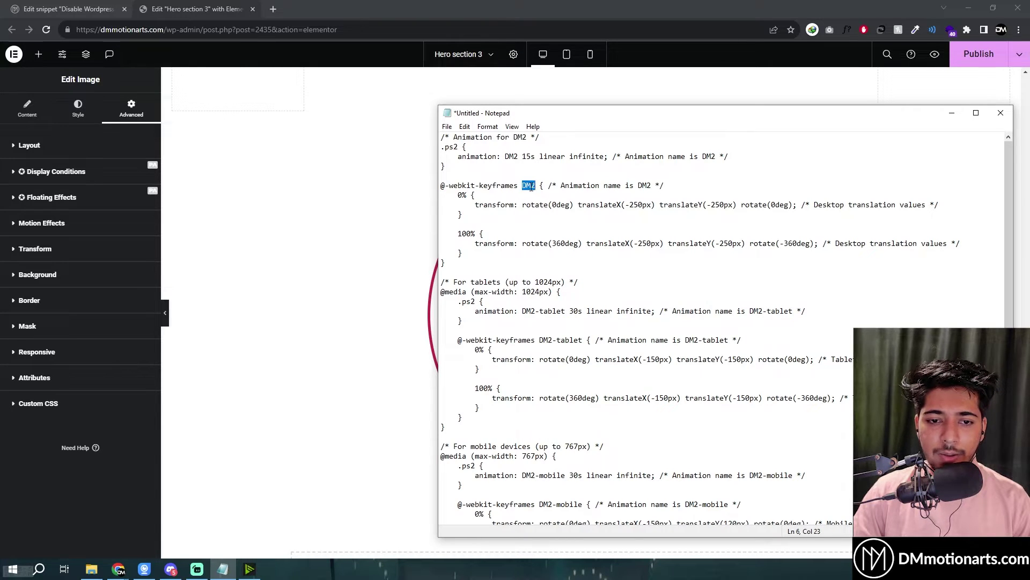
{"action": "left_click_drag", "start_coordinate": [458, 196], "coordinate": [464, 197]}
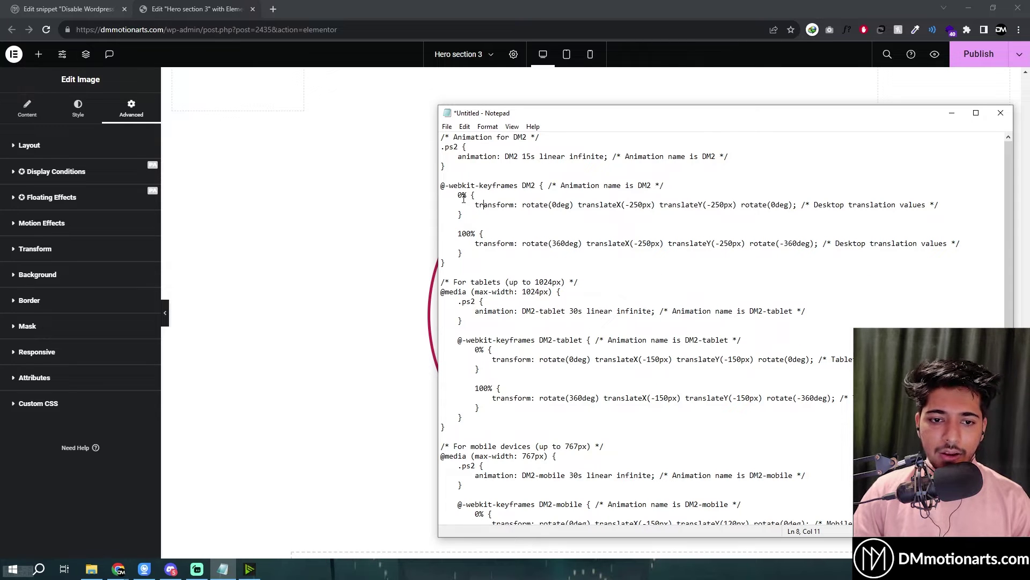
{"action": "left_click_drag", "start_coordinate": [475, 206], "coordinate": [939, 205]}
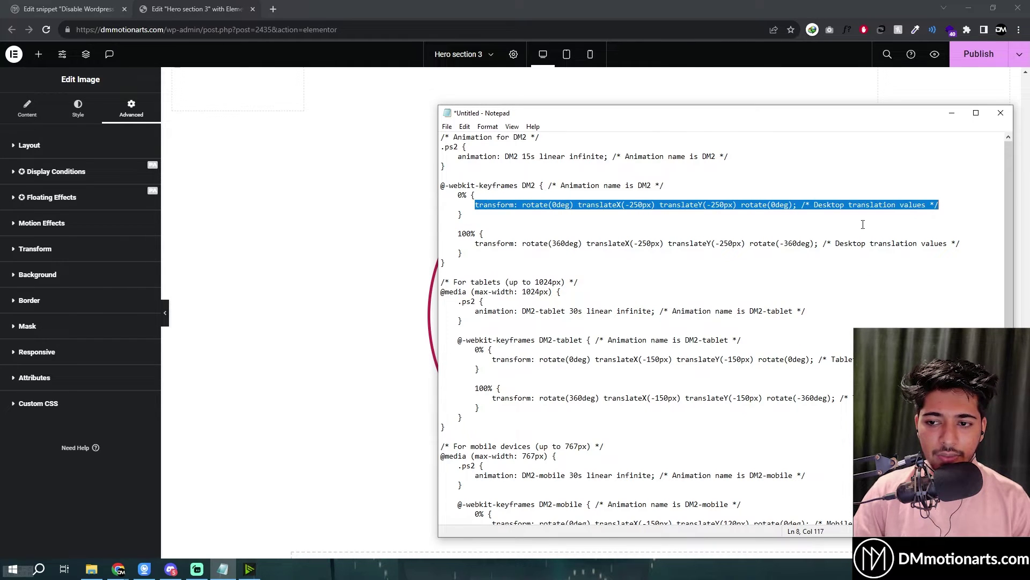
{"action": "left_click_drag", "start_coordinate": [471, 243], "coordinate": [962, 244]}
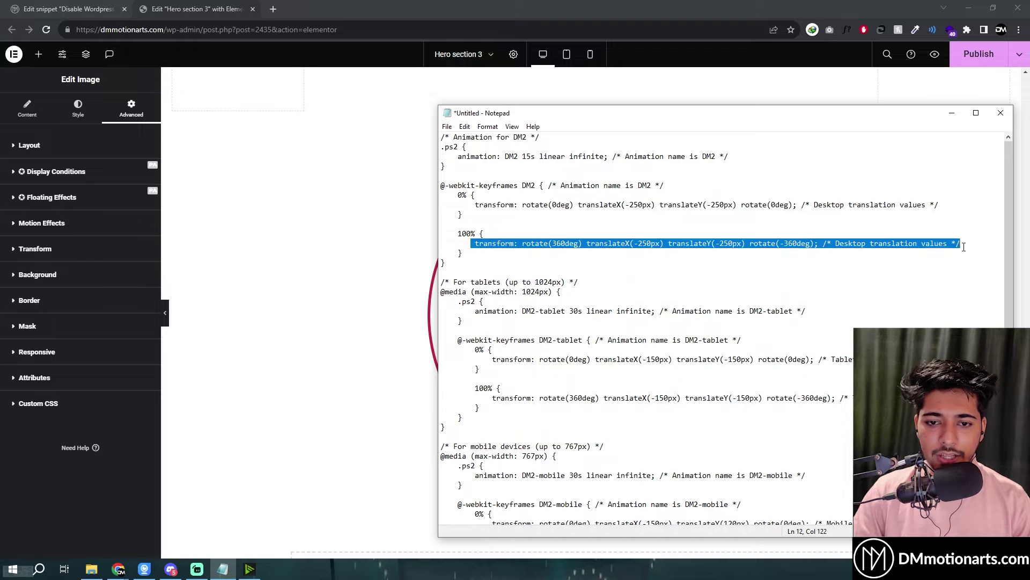
{"action": "left_click", "coordinate": [962, 244]}
{"action": "left_click_drag", "start_coordinate": [522, 205], "coordinate": [573, 205]}
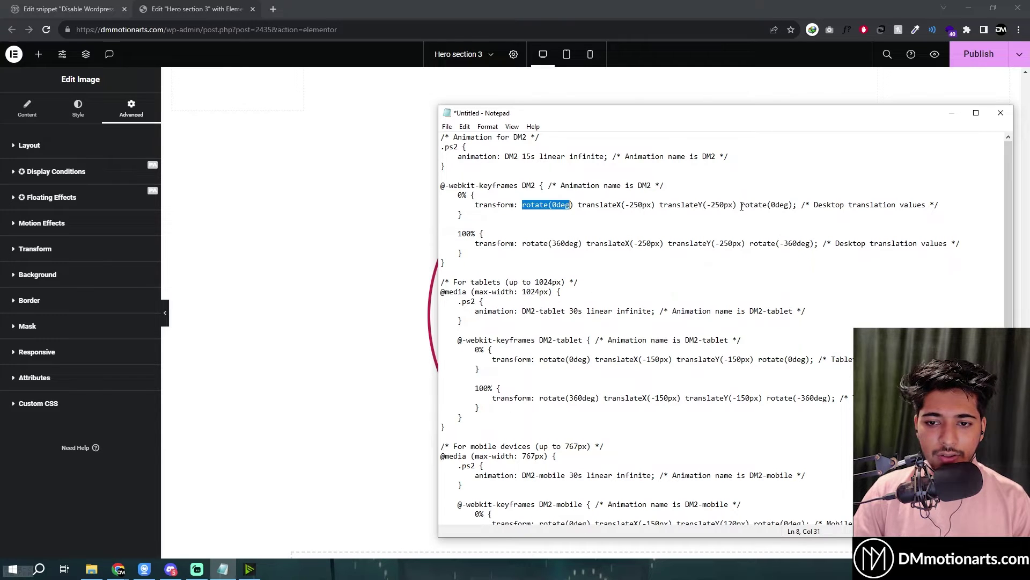
{"action": "left_click_drag", "start_coordinate": [742, 206], "coordinate": [799, 206]}
{"action": "left_click_drag", "start_coordinate": [518, 243], "coordinate": [579, 242]}
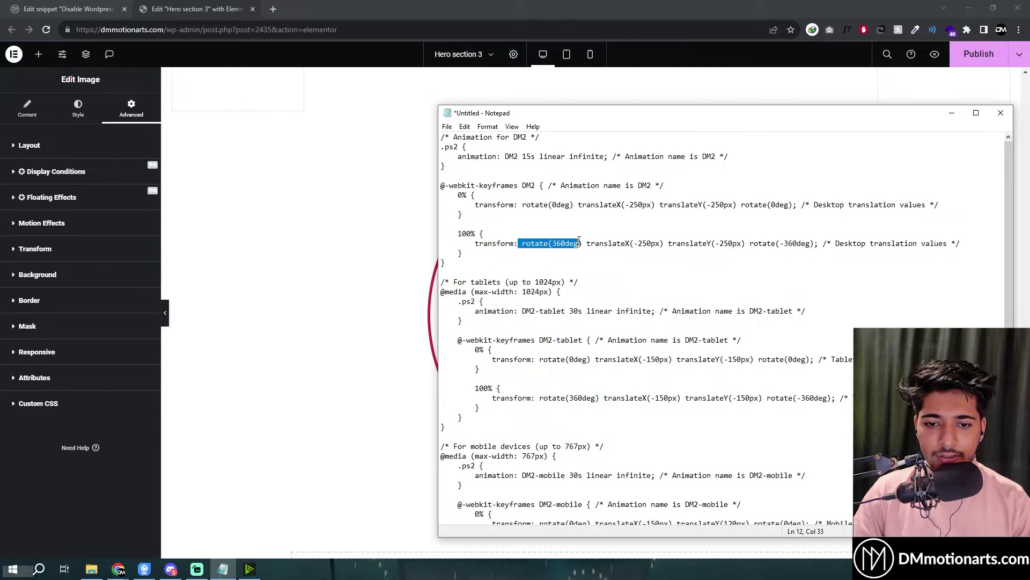
{"action": "left_click_drag", "start_coordinate": [751, 245], "coordinate": [815, 244]}
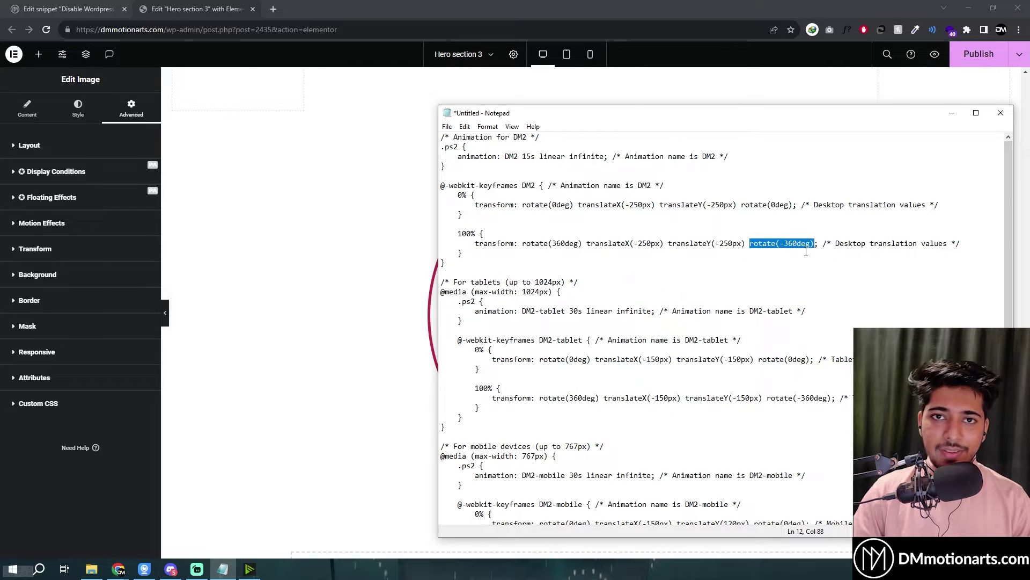
Examine the translateX and translateY offsets in the 0% and 100% desktop keyframes.
{"action": "left_click", "coordinate": [644, 219]}
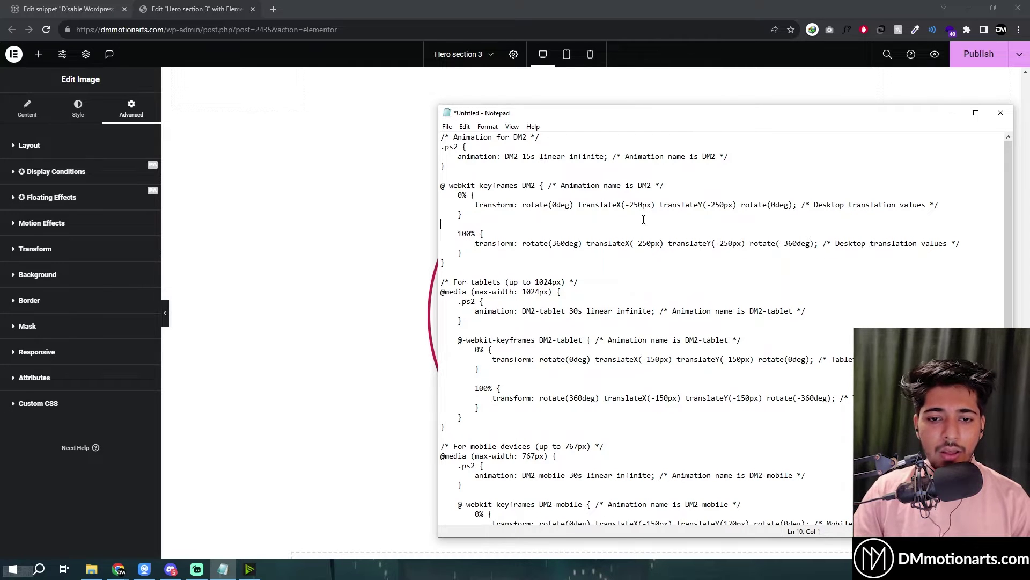
{"action": "left_click", "coordinate": [579, 207]}
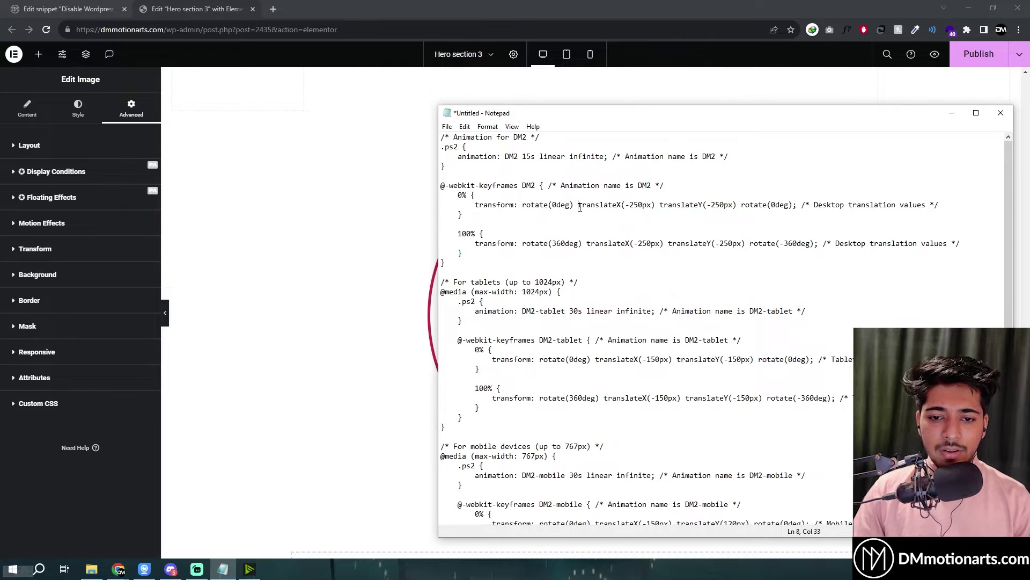
{"action": "left_click", "coordinate": [654, 207], "text": "shift"}
{"action": "left_click", "coordinate": [622, 207]}
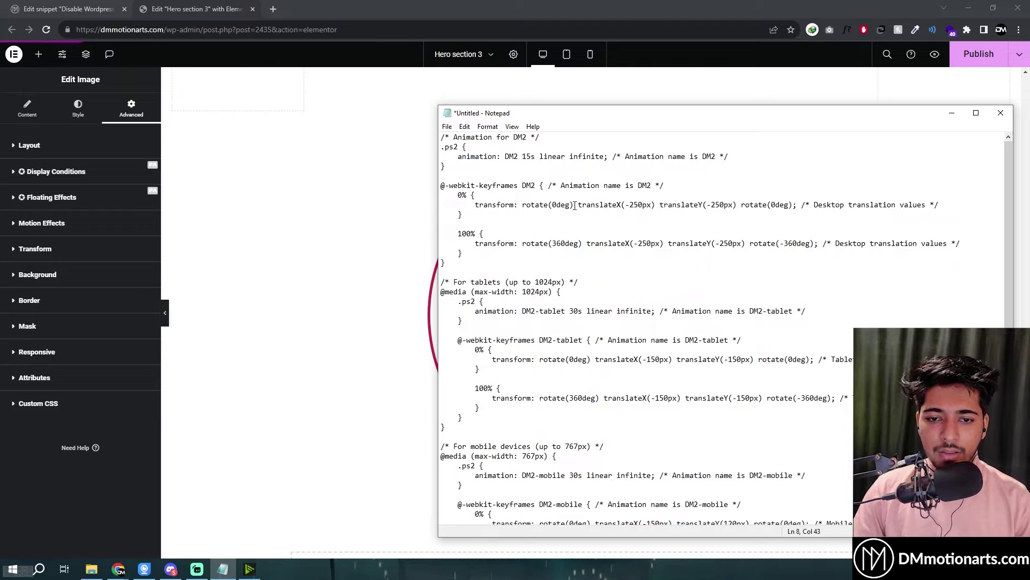
{"action": "left_click", "coordinate": [655, 206], "text": "shift"}
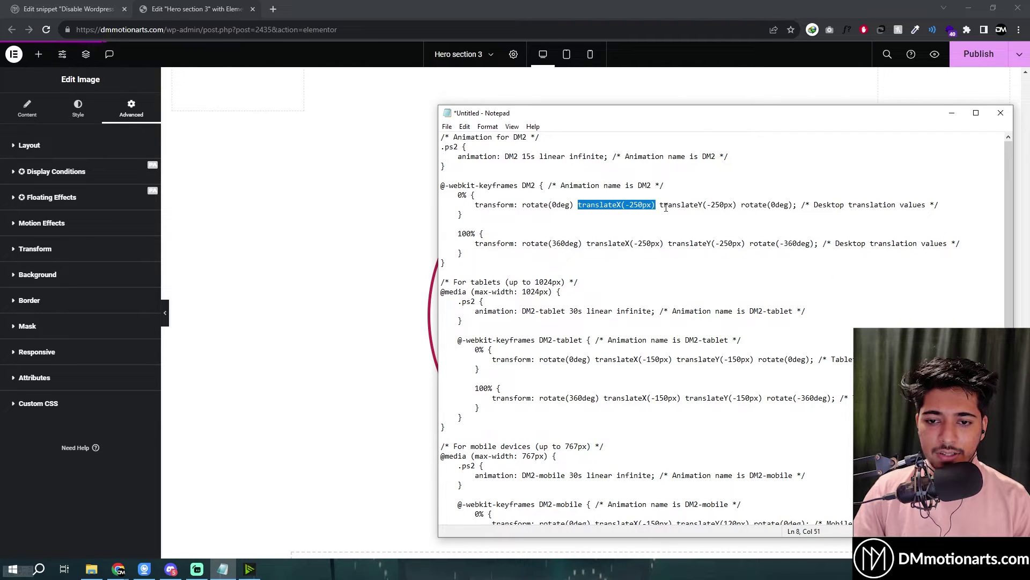
{"action": "left_click", "coordinate": [664, 208]}
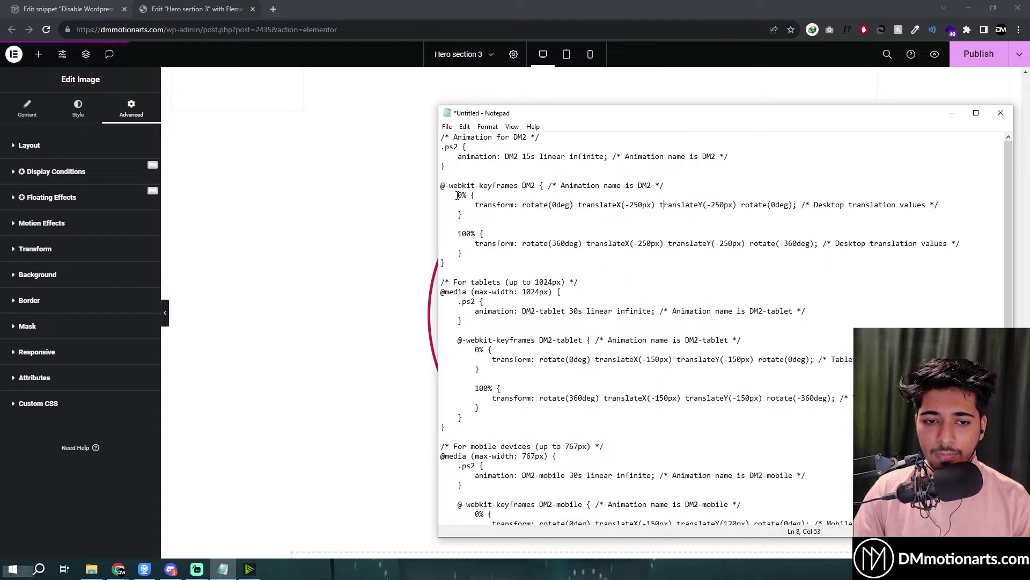
{"action": "left_click_drag", "start_coordinate": [457, 195], "coordinate": [530, 214]}
{"action": "left_click", "coordinate": [587, 205]}
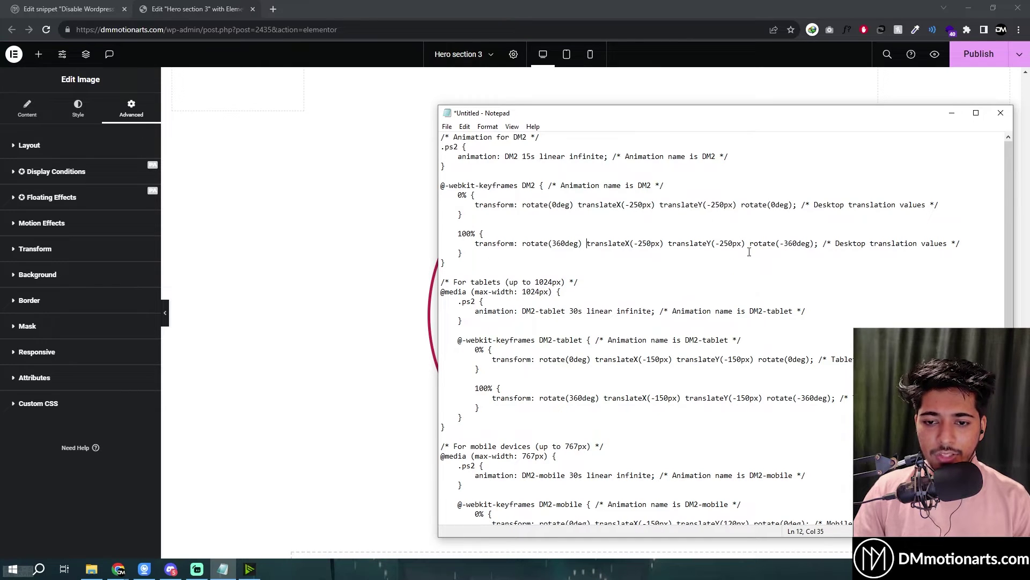
{"action": "left_click_drag", "start_coordinate": [586, 243], "coordinate": [751, 243]}
{"action": "left_click", "coordinate": [705, 245]}
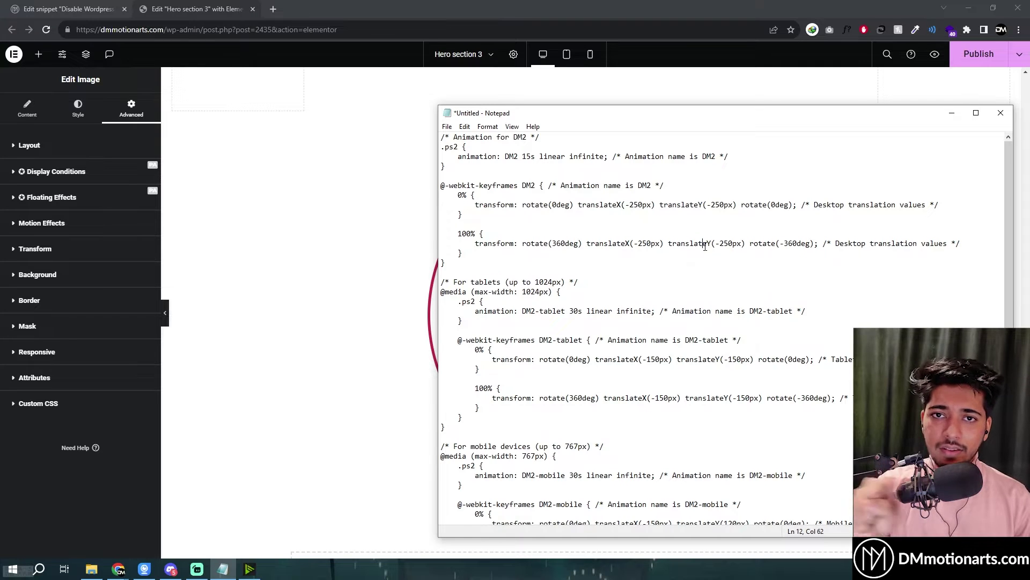
{"action": "left_click", "coordinate": [498, 264]}
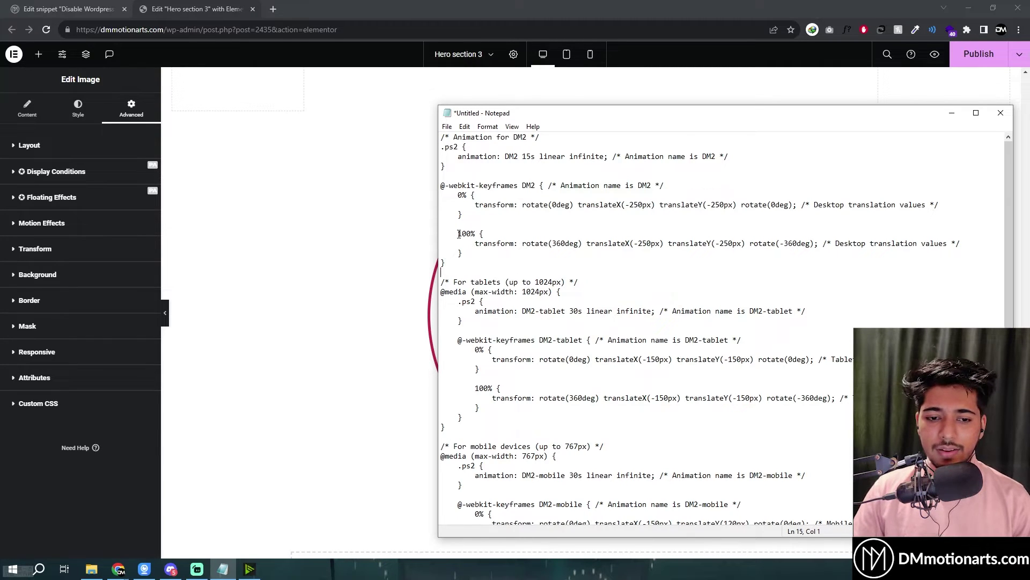
Copy the desktop DM2 block from Notepad again and replace the Ps icon's entire Custom CSS with it.
{"action": "left_click", "coordinate": [443, 139], "text": "shift"}
{"action": "right_click", "coordinate": [493, 138]}
{"action": "left_click", "coordinate": [510, 170]}
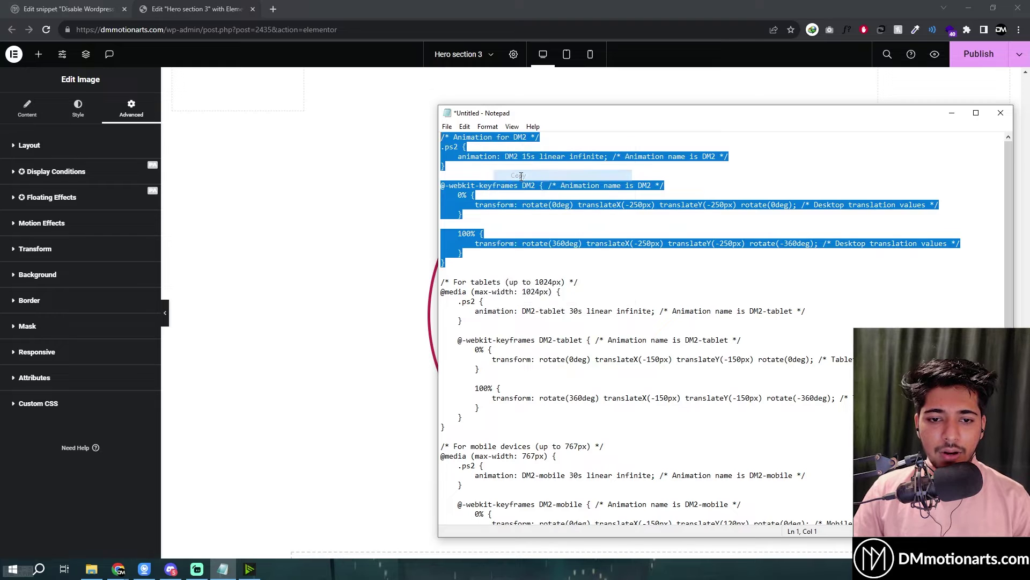
{"action": "right_click", "coordinate": [531, 183]}
{"action": "left_click", "coordinate": [556, 215]}
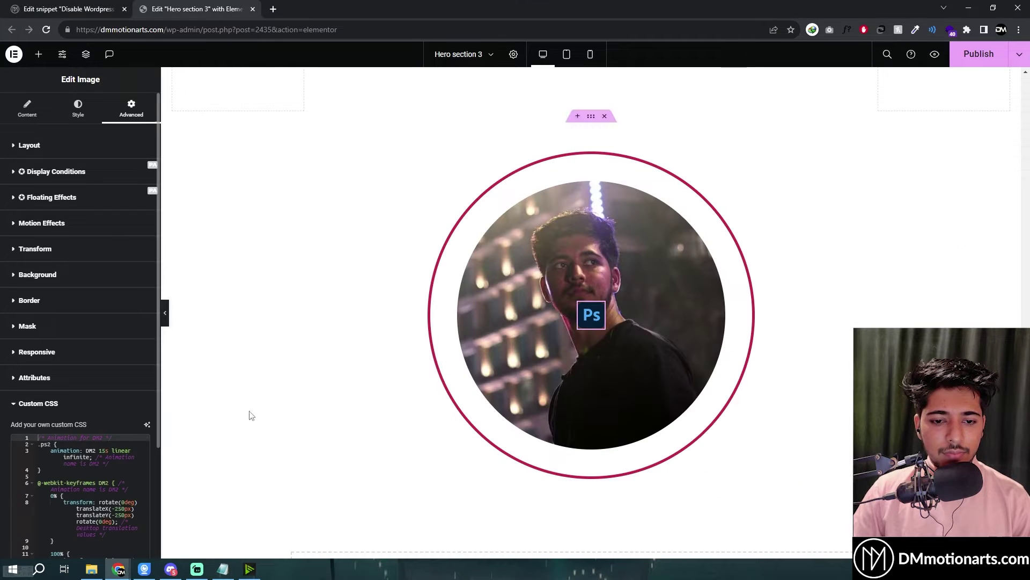
{"action": "scroll", "coordinate": [100, 443], "scroll_direction": "down", "scroll_amount": 3}
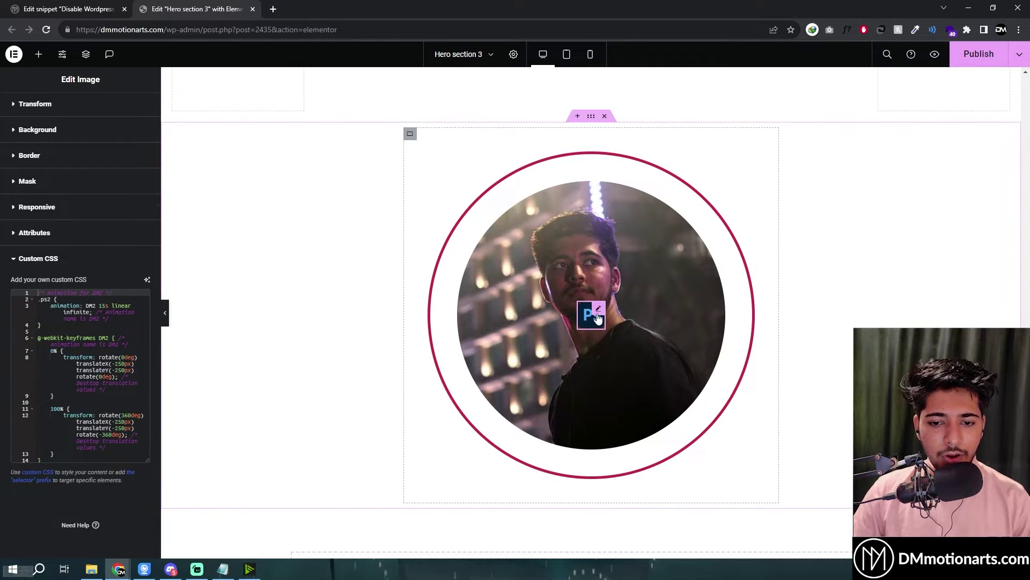
{"action": "left_click", "coordinate": [80, 377]}
{"action": "key", "text": "ctrl+a"}
{"action": "key", "text": "ctrl+v"}
Assign the CSS class ps2 to the Ps icon in its layout settings.
{"action": "scroll", "coordinate": [60, 134], "scroll_direction": "up", "scroll_amount": 3}
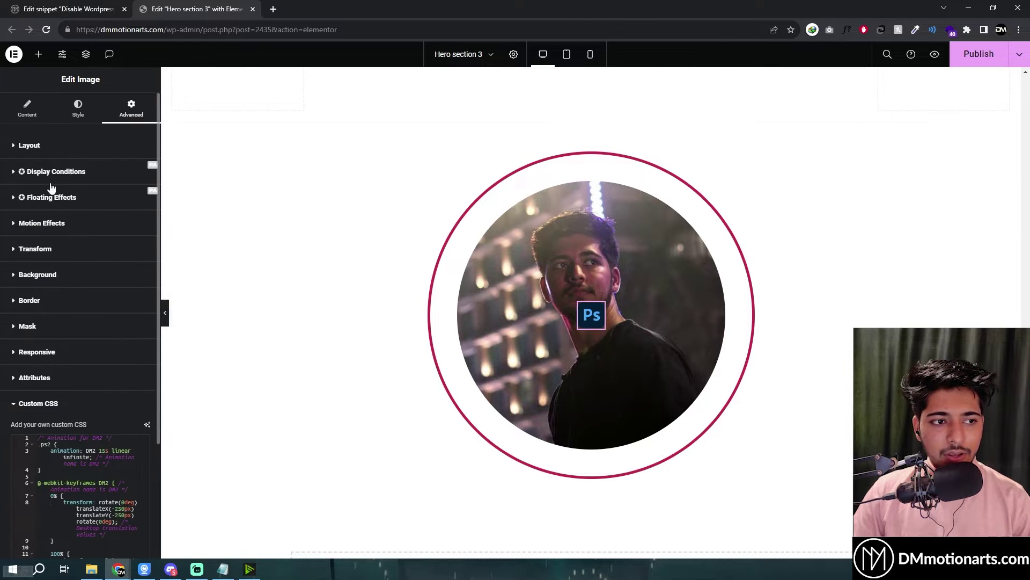
{"action": "scroll", "coordinate": [105, 385], "scroll_direction": "down", "scroll_amount": 3}
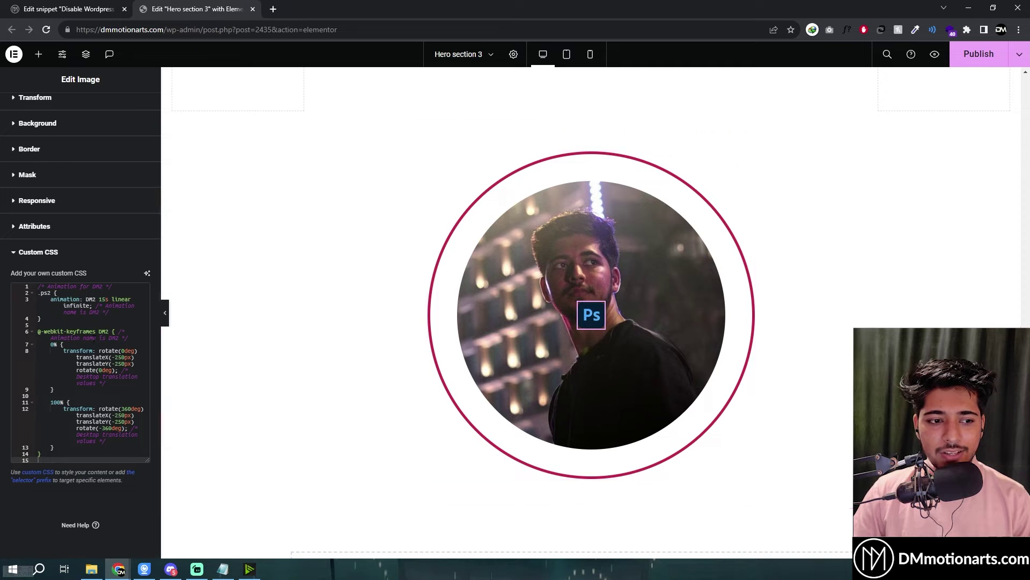
{"action": "scroll", "coordinate": [30, 170], "scroll_direction": "up", "scroll_amount": 5}
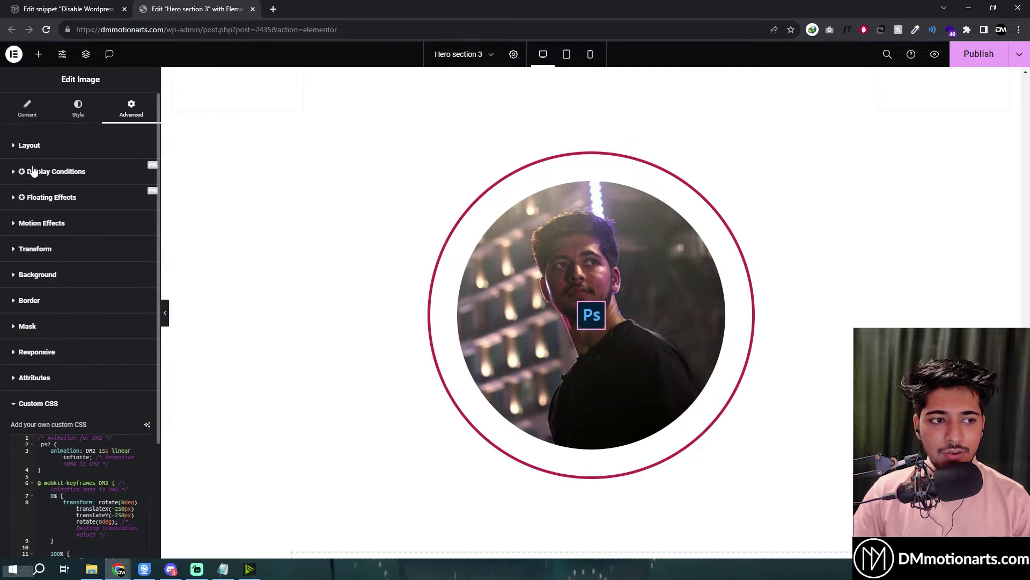
{"action": "left_click", "coordinate": [27, 145]}
{"action": "left_click", "coordinate": [100, 453]}
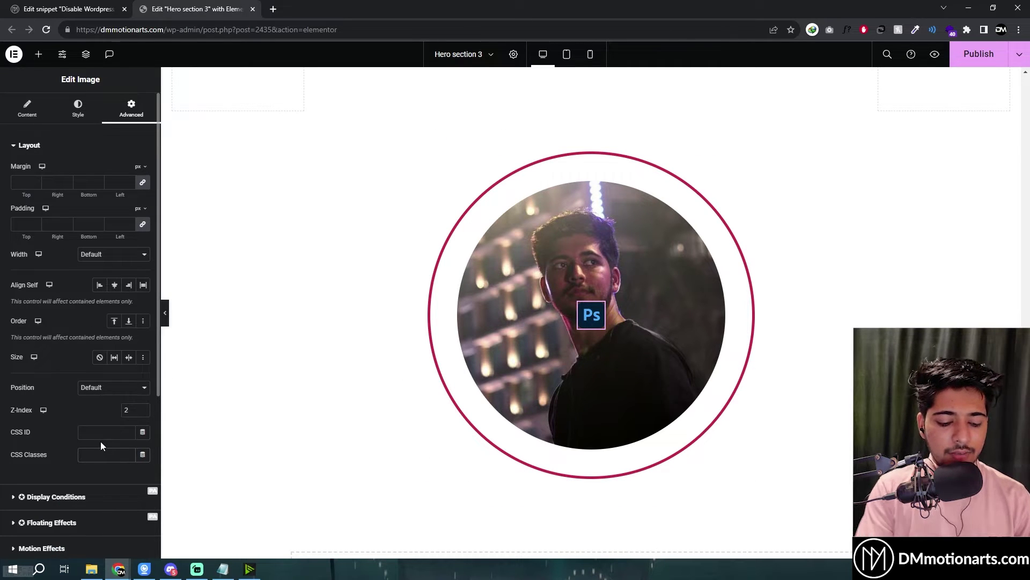
{"action": "type", "text": "ps2"}
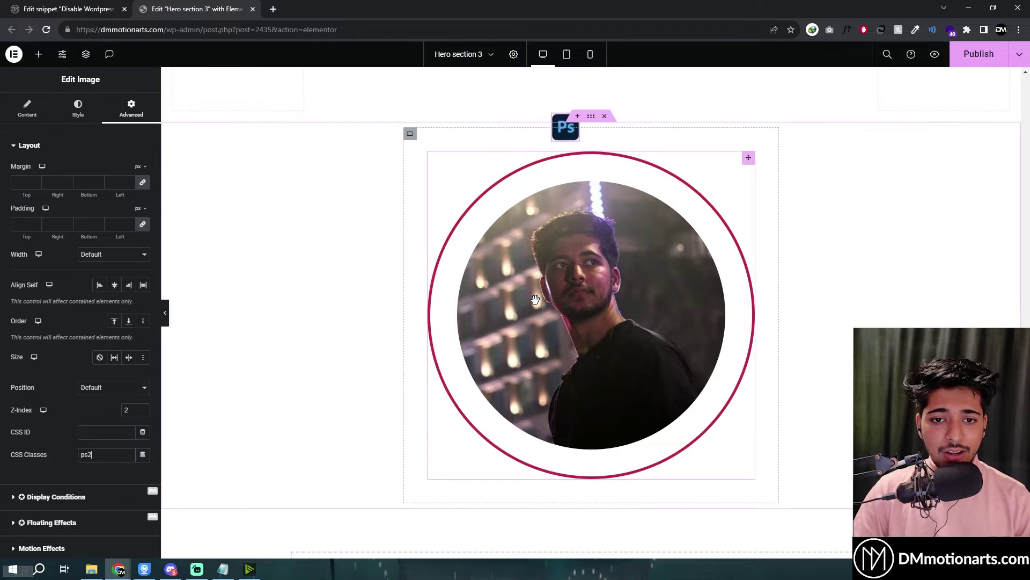
Open the Ps icon's Custom CSS and review its DM2 animation code.
{"action": "scroll", "coordinate": [46, 326], "scroll_direction": "down", "scroll_amount": 4}
{"action": "left_click", "coordinate": [3, 512]}
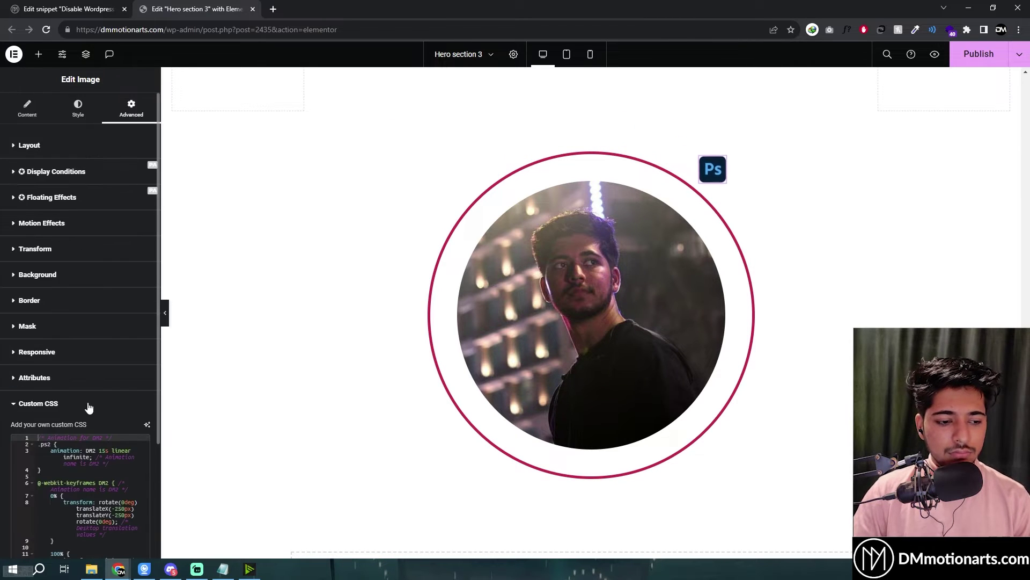
{"action": "scroll", "coordinate": [81, 430], "scroll_direction": "down", "scroll_amount": 5}
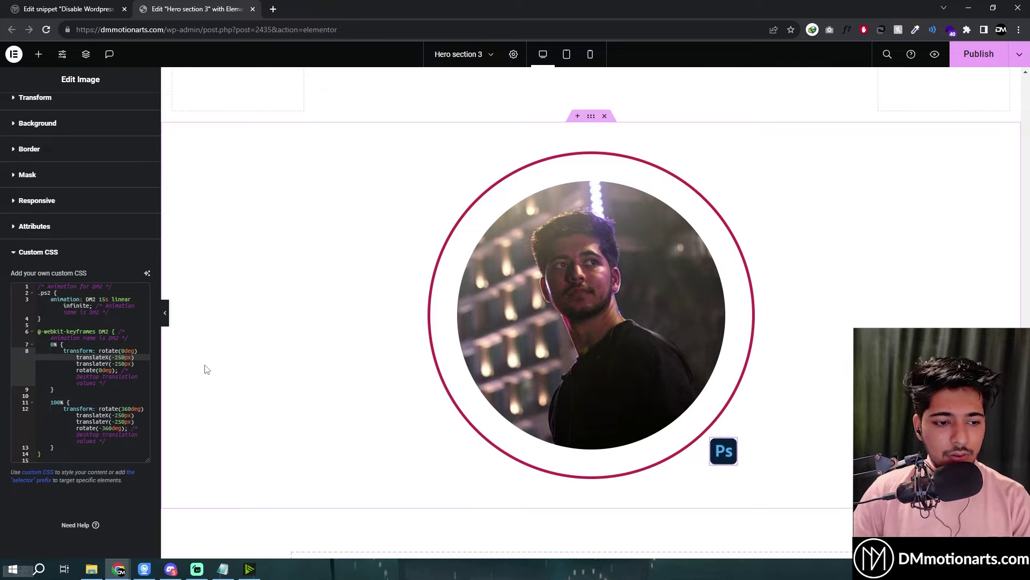
Compare the desktop translateX and translateY values of the 0% and 100% DM2 keyframes in Notepad, and return to the Elementor editor.
{"action": "left_click", "coordinate": [221, 576]}
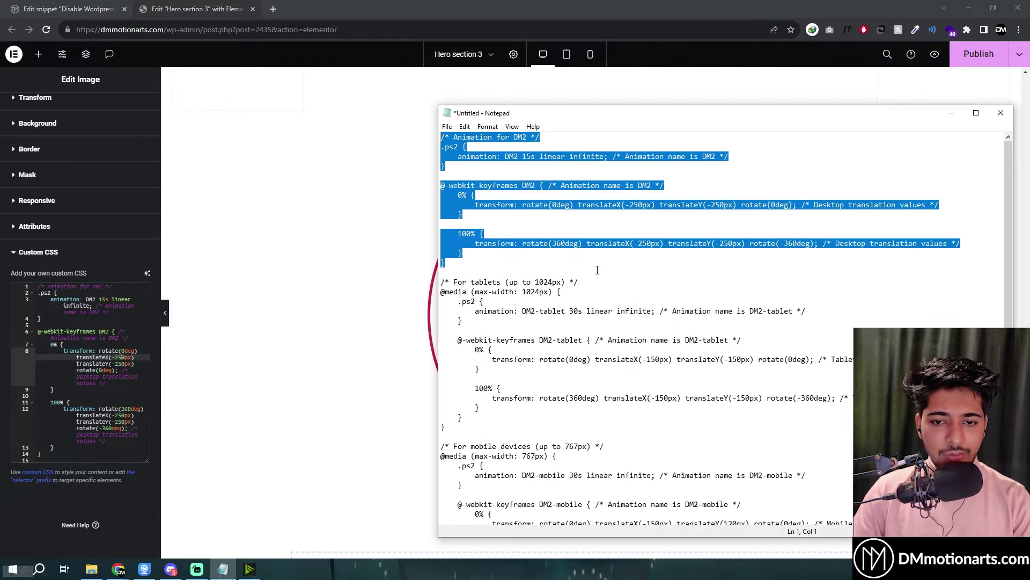
{"action": "left_click", "coordinate": [598, 270]}
{"action": "left_click_drag", "start_coordinate": [583, 204], "coordinate": [736, 207]}
{"action": "left_click", "coordinate": [735, 208]}
{"action": "left_click_drag", "start_coordinate": [591, 243], "coordinate": [745, 243]}
{"action": "left_click", "coordinate": [743, 243]}
{"action": "left_click", "coordinate": [411, 335]}
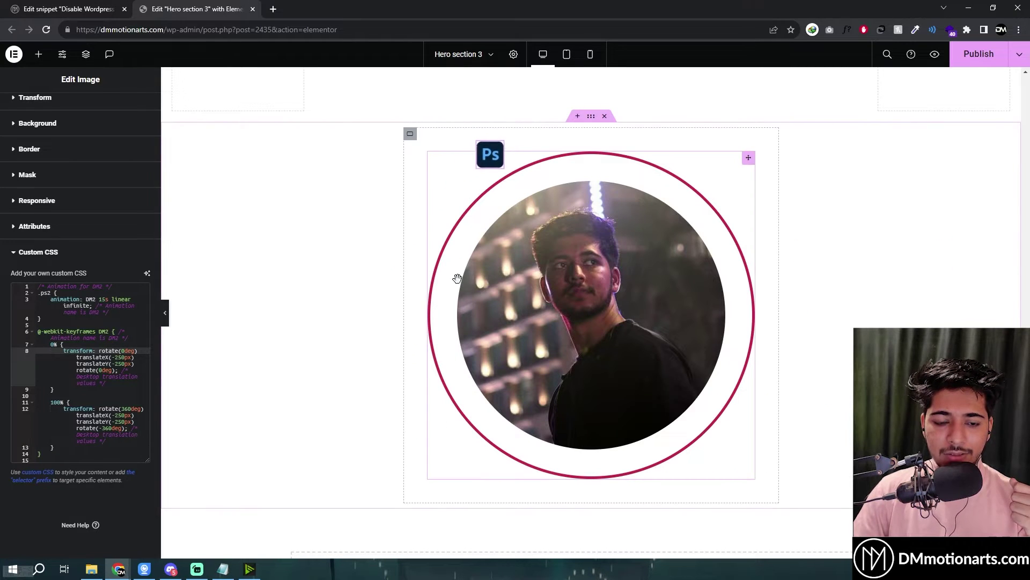
Examine the portrait image's padding and positioning in its layout settings, plus its border width and radius.
{"action": "left_click", "coordinate": [602, 272]}
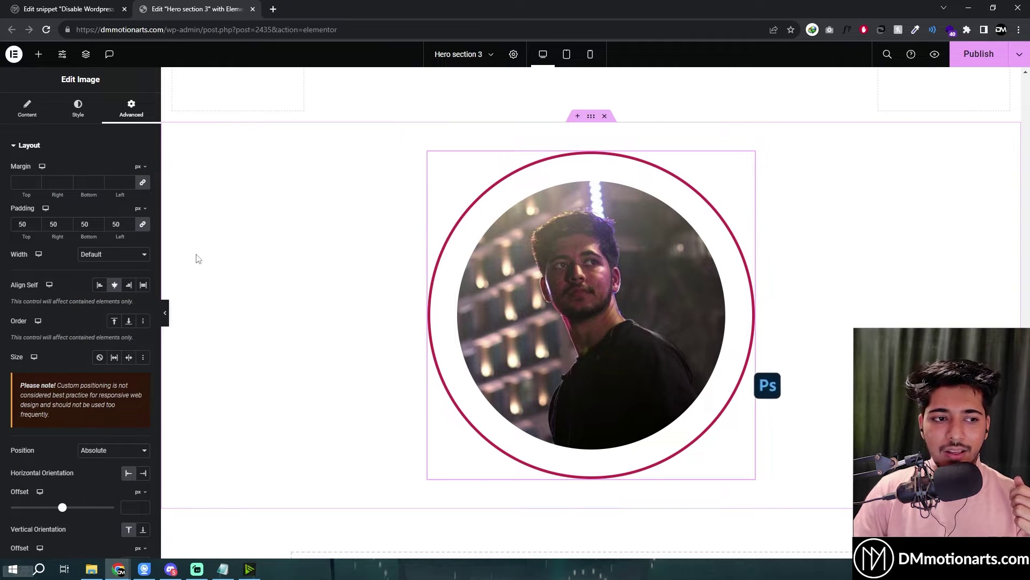
{"action": "scroll", "coordinate": [558, 338], "scroll_direction": "down", "scroll_amount": 1}
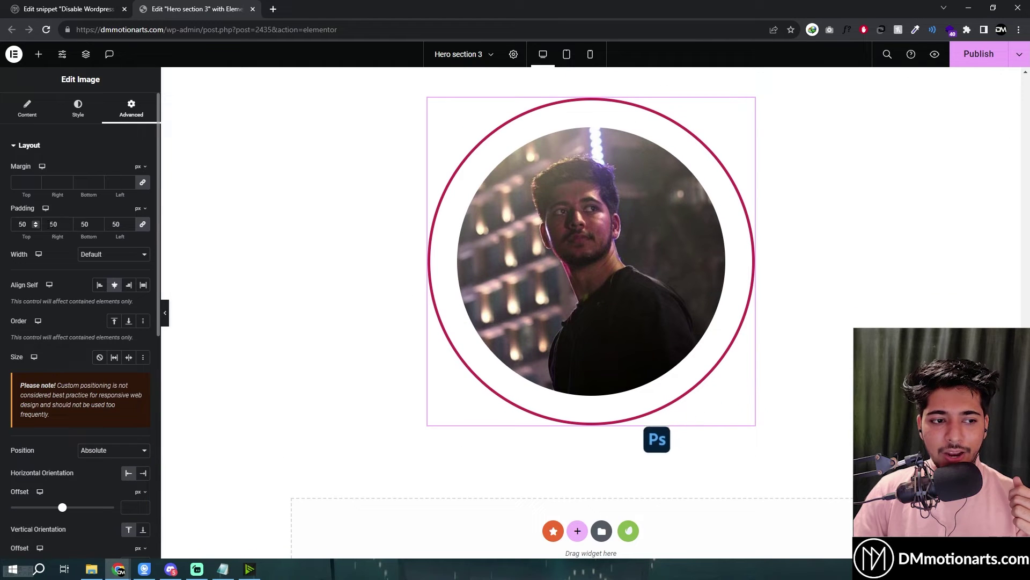
{"action": "scroll", "coordinate": [81, 300], "scroll_direction": "down", "scroll_amount": 4}
{"action": "scroll", "coordinate": [20, 516], "scroll_direction": "down", "scroll_amount": 3}
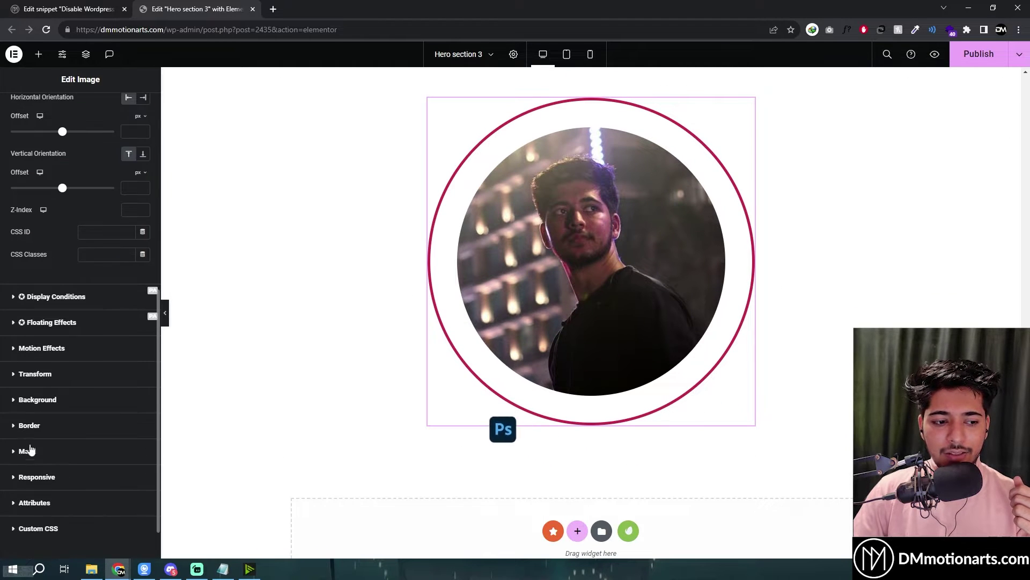
{"action": "left_click", "coordinate": [21, 426]}
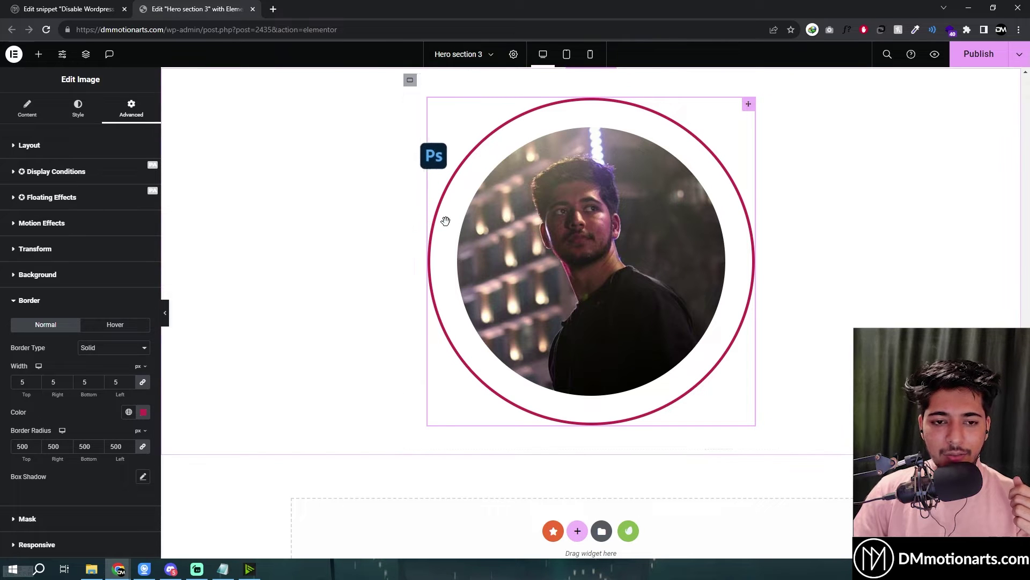
Try duplicating the orbiting Ps icon while its ps2 class is active, and delete one of the two icons.
{"action": "left_click", "coordinate": [500, 98]}
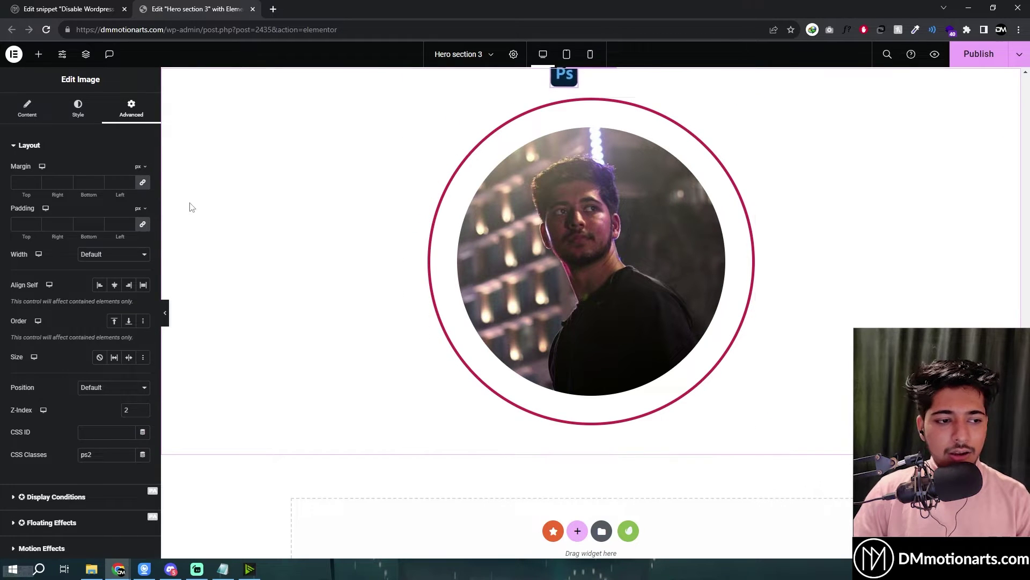
{"action": "scroll", "coordinate": [637, 175], "scroll_direction": "up", "scroll_amount": 1}
{"action": "right_click", "coordinate": [655, 137]}
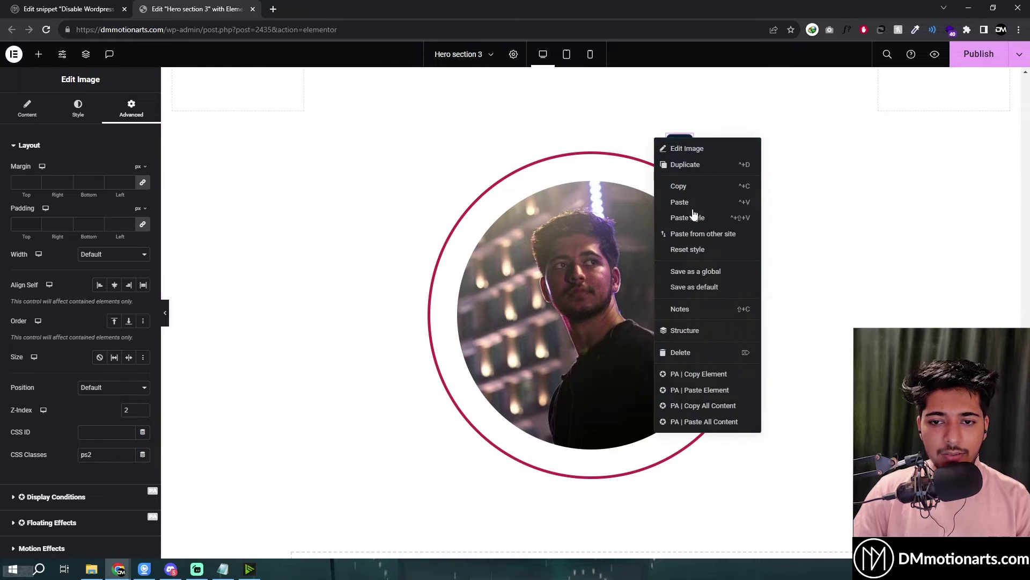
{"action": "left_click", "coordinate": [695, 169]}
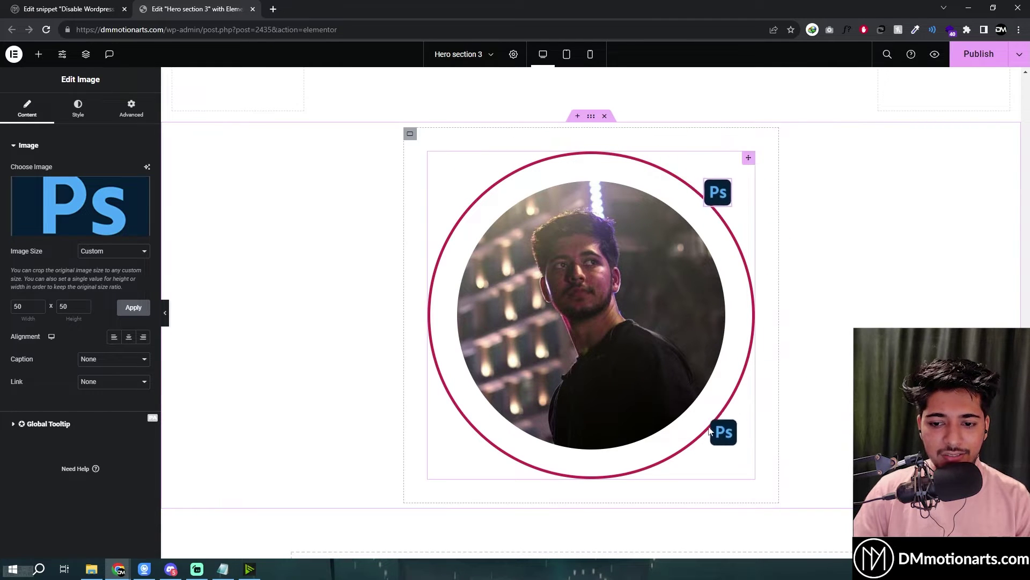
{"action": "key", "text": "Delete"}
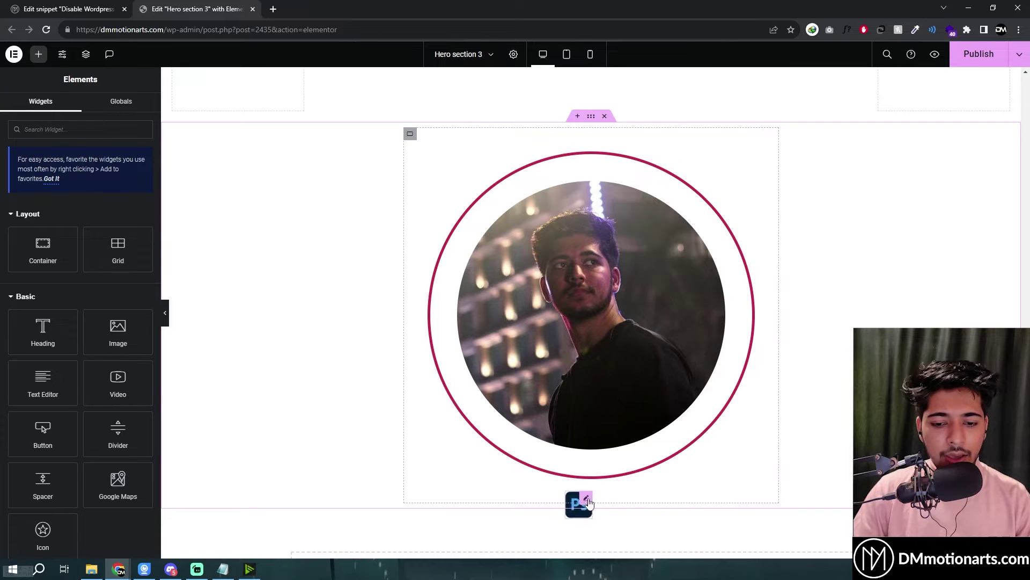
Clear the CSS class of the remaining Ps icon and duplicate the stationary icon.
{"action": "left_click", "coordinate": [589, 503]}
{"action": "scroll", "coordinate": [107, 322], "scroll_direction": "down", "scroll_amount": 1}
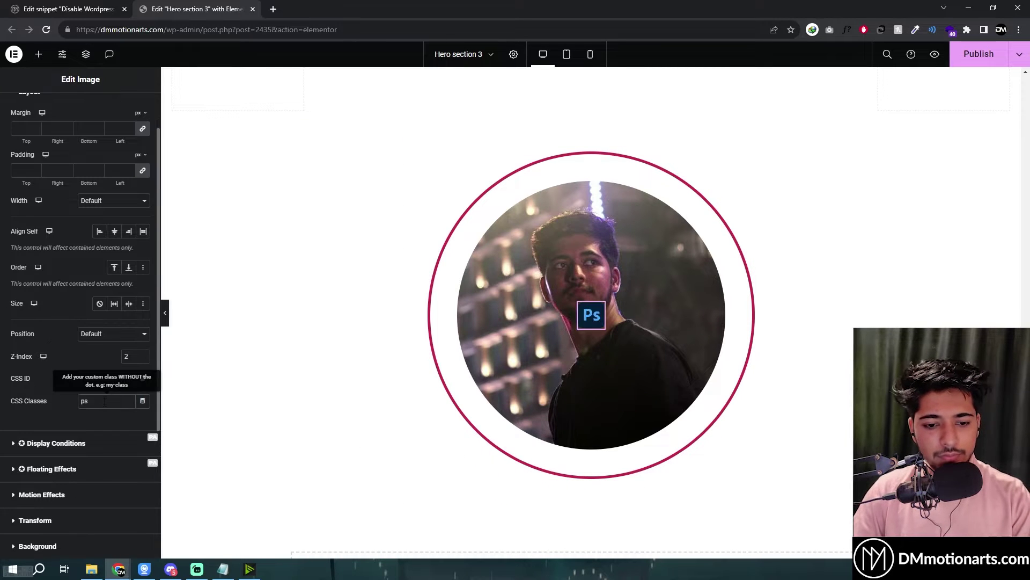
{"action": "right_click", "coordinate": [593, 268]}
{"action": "left_click", "coordinate": [606, 286]}
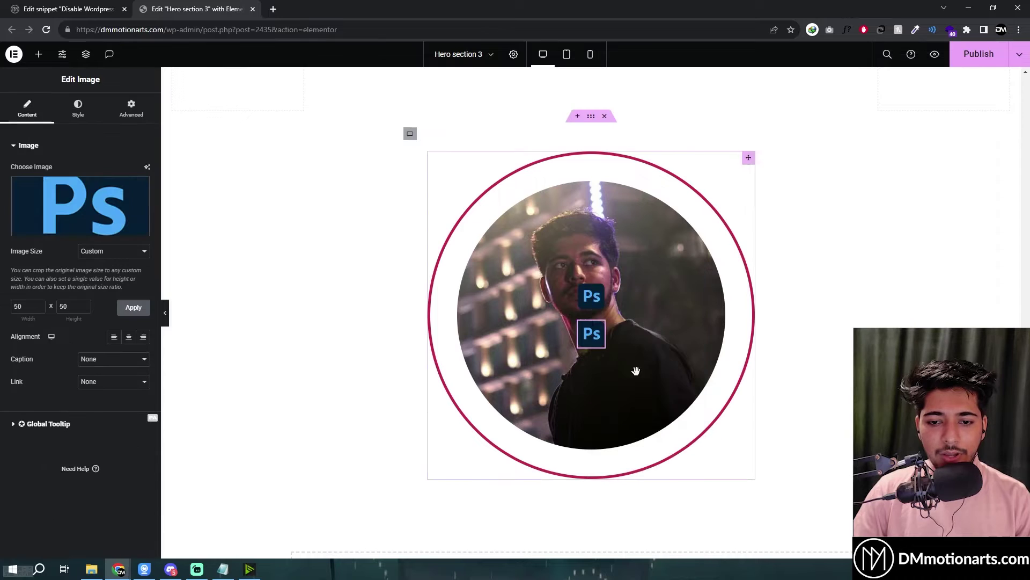
Compare the two stacked stationary Ps icons over the portrait and delete one of them.
{"action": "left_click", "coordinate": [592, 305]}
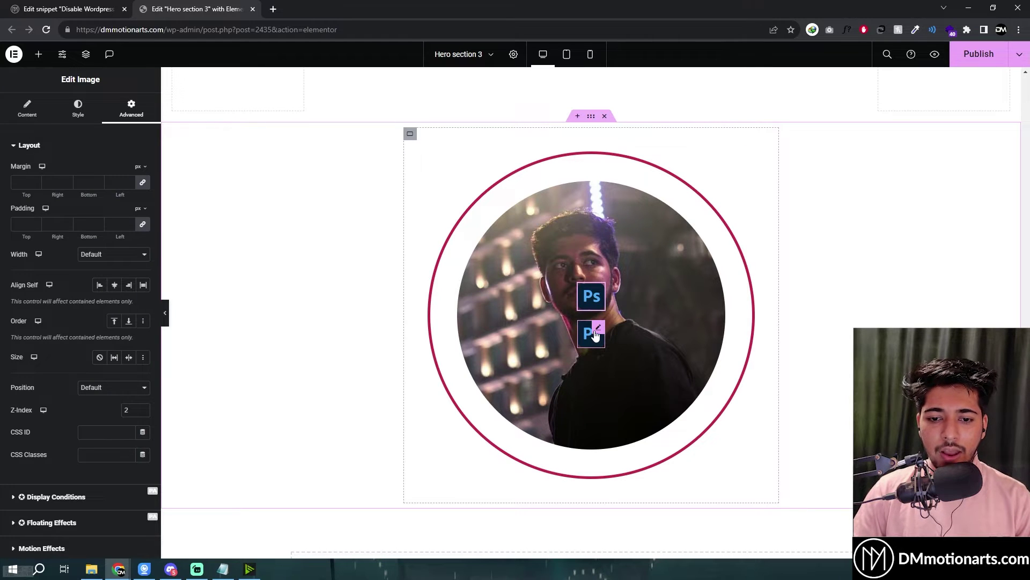
{"action": "left_click", "coordinate": [595, 334]}
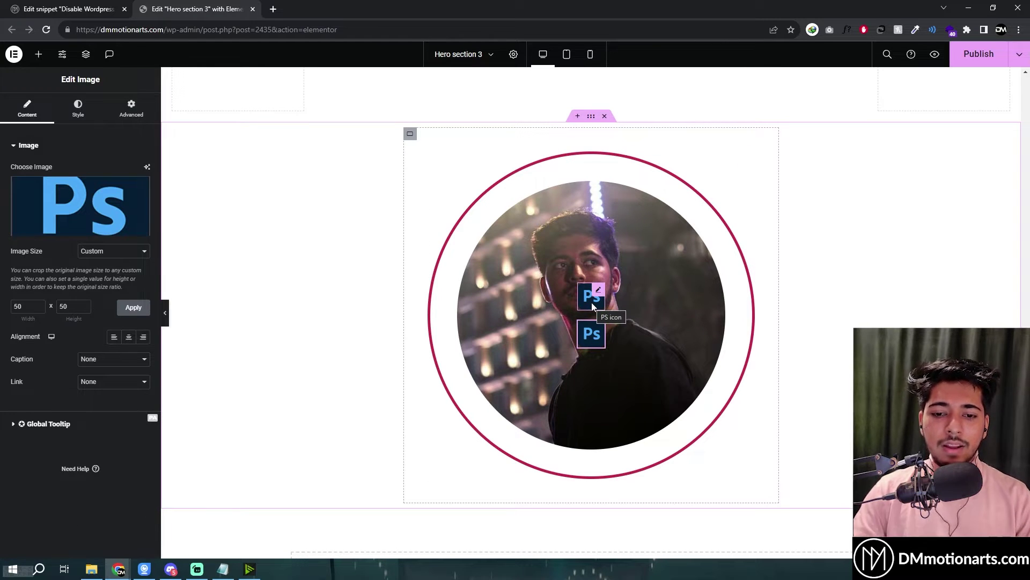
{"action": "key", "text": "Delete"}
Set the Ps icon's position to Absolute and clear its horizontal and vertical offsets.
{"action": "left_click", "coordinate": [588, 316]}
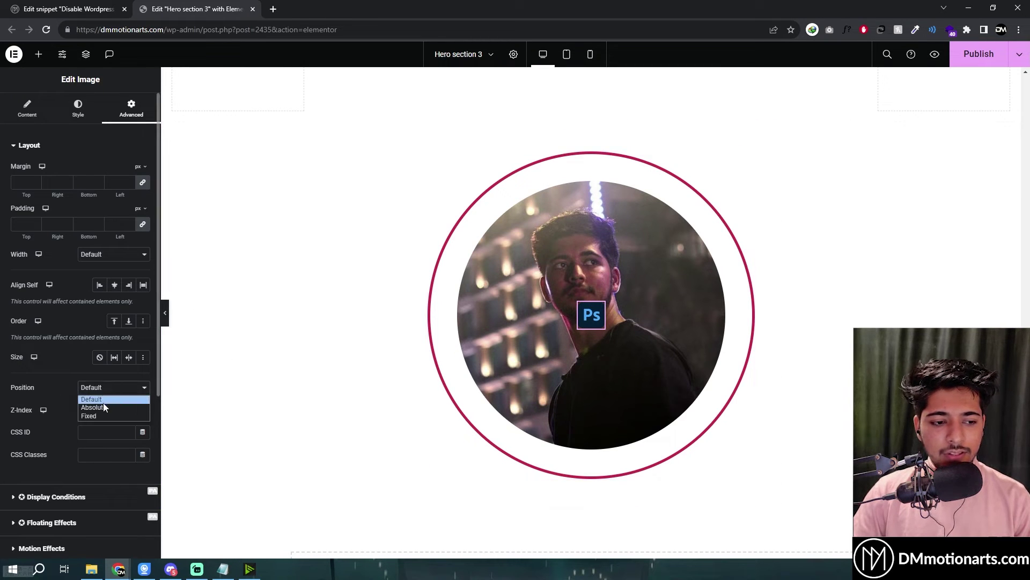
{"action": "left_click", "coordinate": [103, 411]}
{"action": "scroll", "coordinate": [25, 390], "scroll_direction": "down", "scroll_amount": 2}
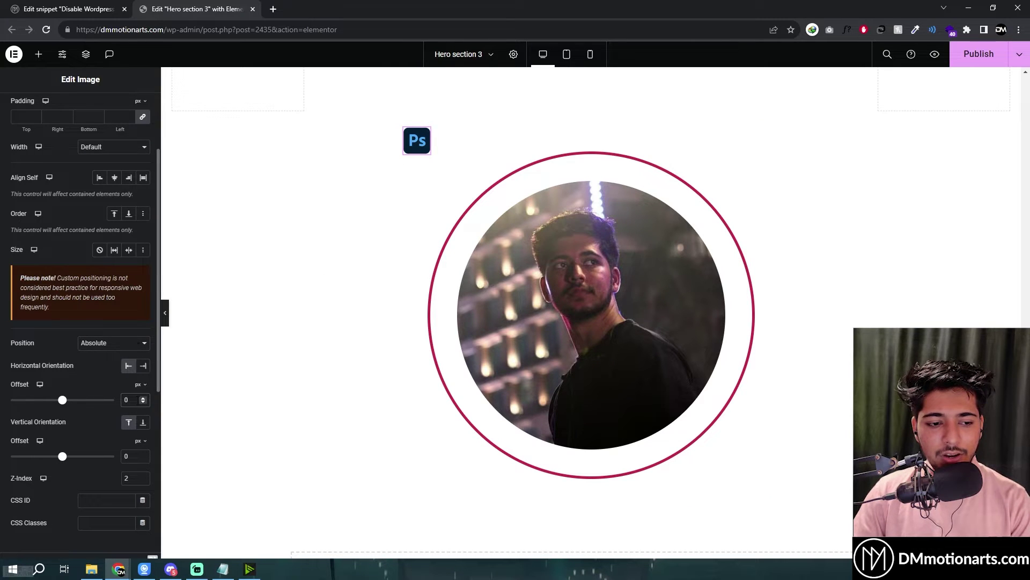
{"action": "key", "text": "BackSpace"}
{"action": "key", "text": "BackSpace"}
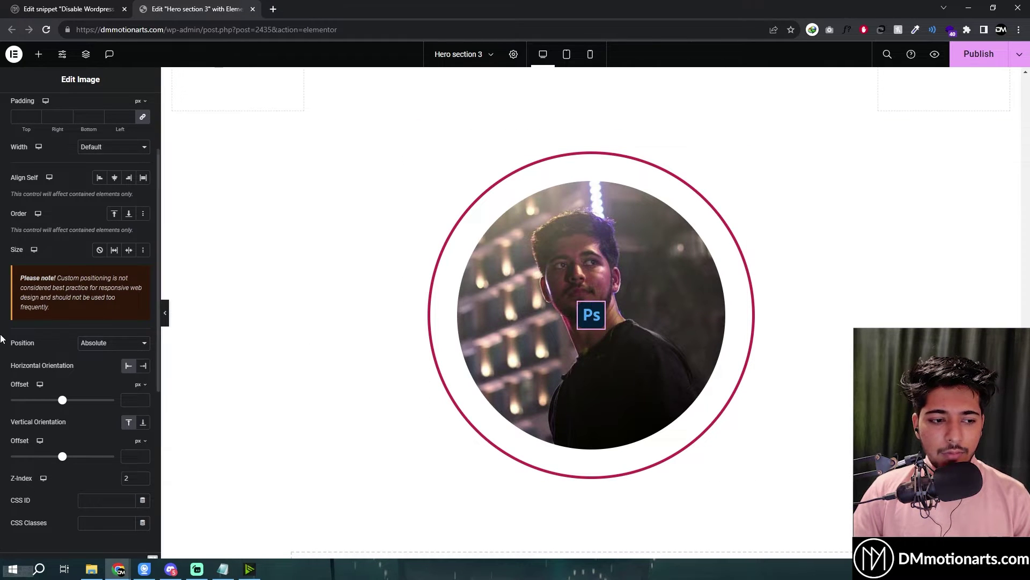
Assign the CSS class ps2 to the absolutely positioned Ps icon.
{"action": "scroll", "coordinate": [81, 411], "scroll_direction": "down", "scroll_amount": 5}
{"action": "scroll", "coordinate": [81, 410], "scroll_direction": "up", "scroll_amount": 5}
{"action": "scroll", "coordinate": [81, 410], "scroll_direction": "down", "scroll_amount": 2}
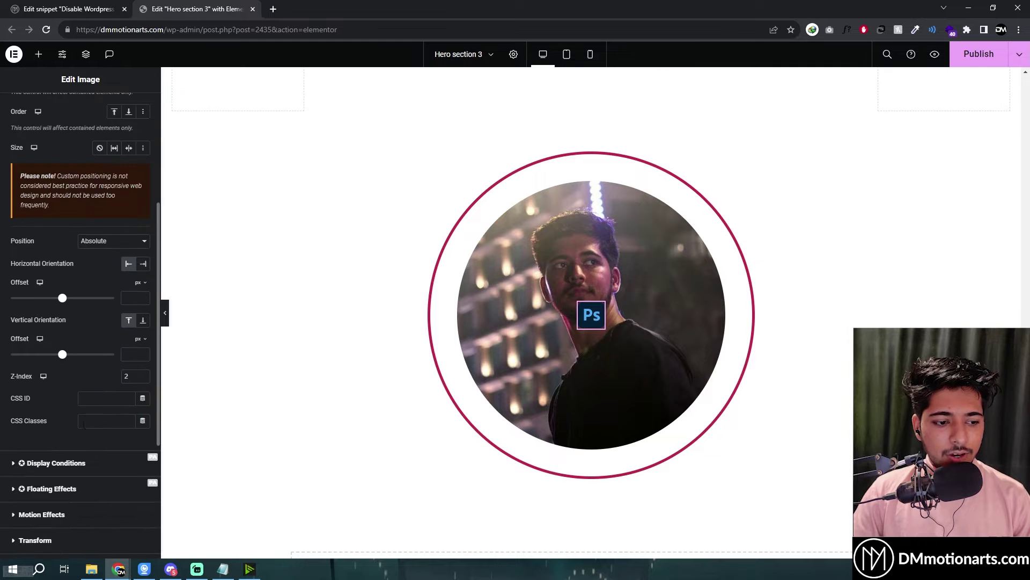
{"action": "left_click", "coordinate": [96, 418]}
{"action": "type", "text": "ps2"}
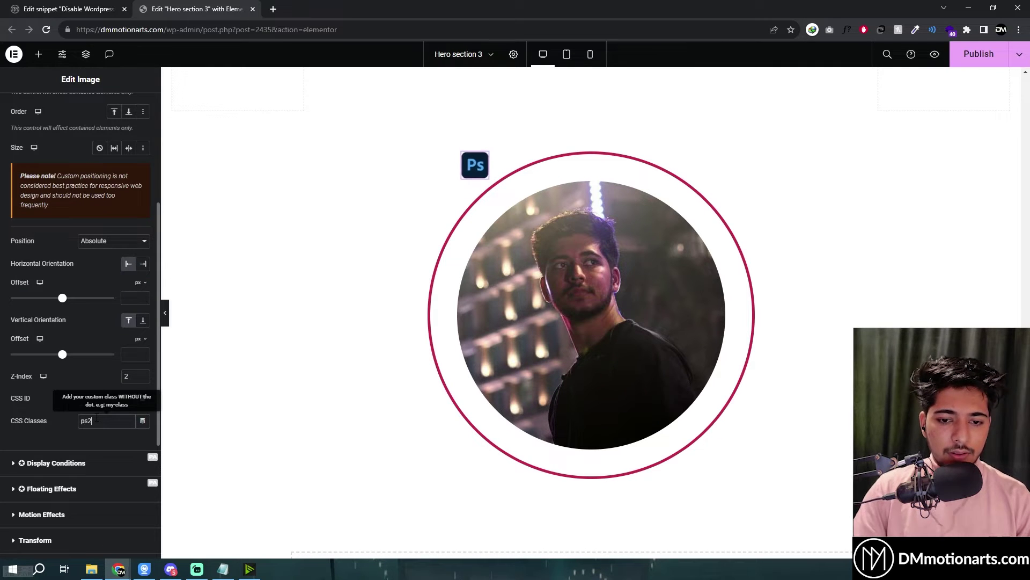
{"action": "right_click", "coordinate": [558, 126]}
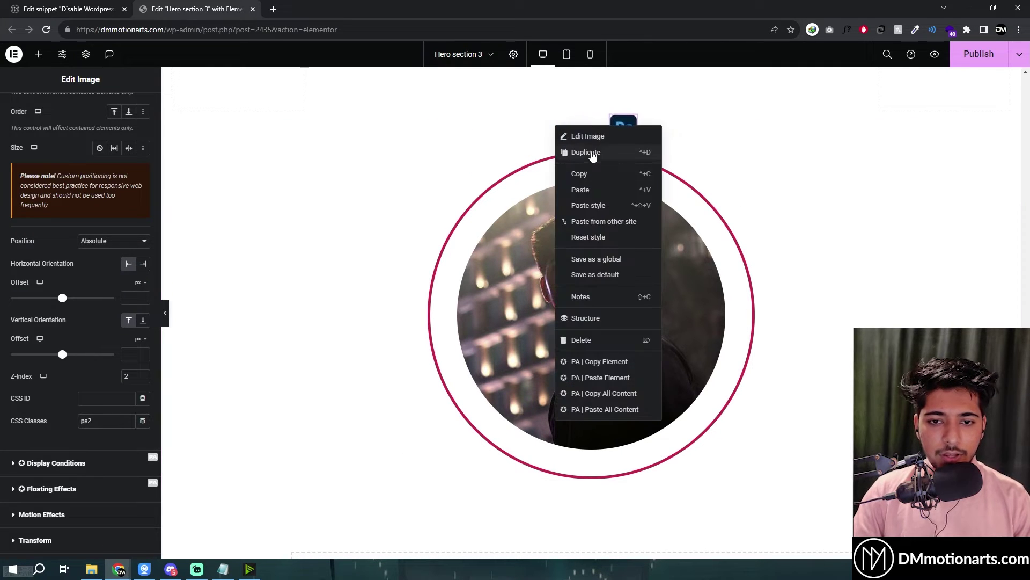
{"action": "left_click", "coordinate": [590, 153]}
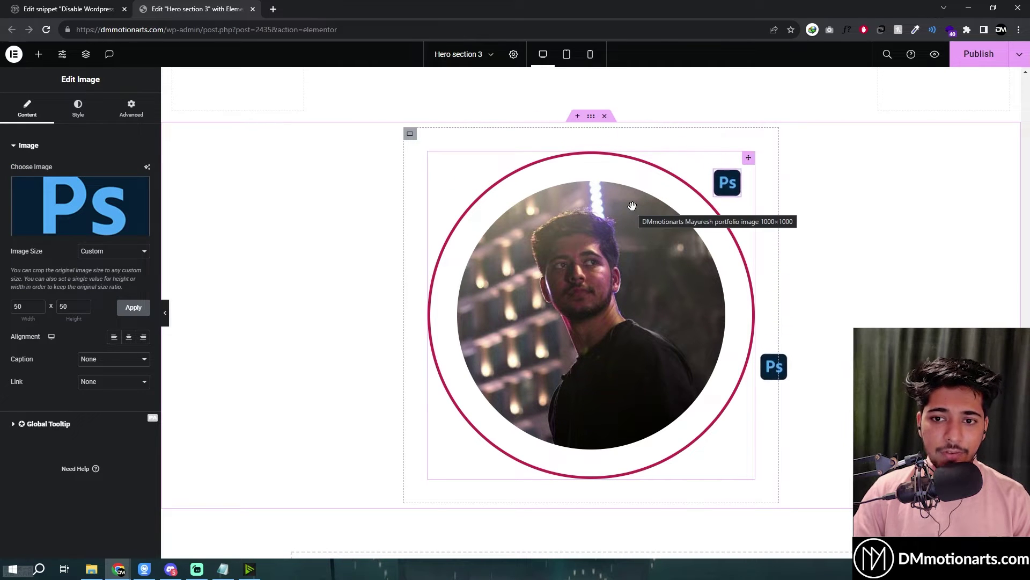
{"action": "key", "text": "Delete"}
Duplicate the orbiting Ps icon, leaving the copy without a CSS class, and open the copy's Transform settings.
{"action": "left_click", "coordinate": [704, 466]}
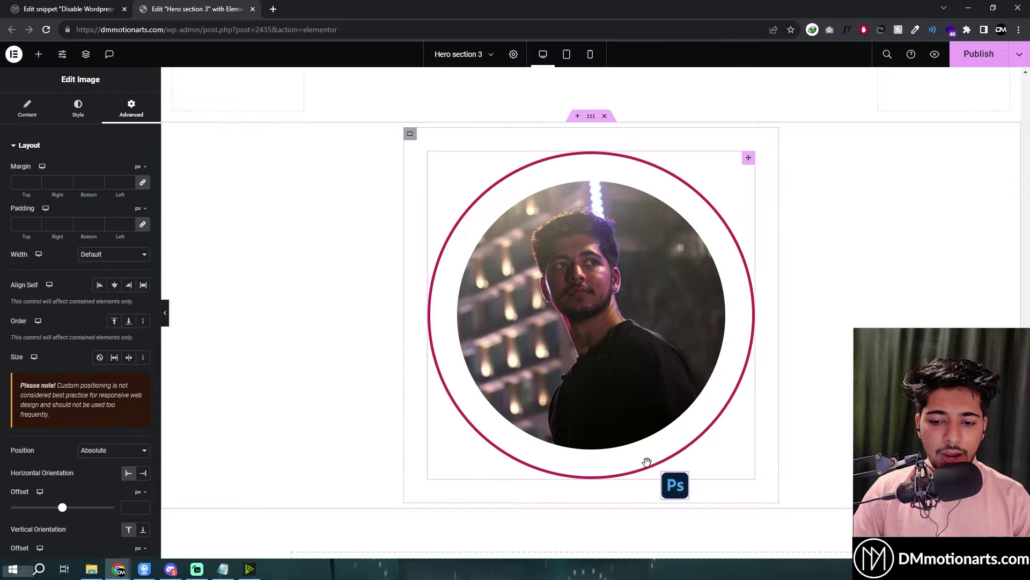
{"action": "left_click", "coordinate": [537, 138]}
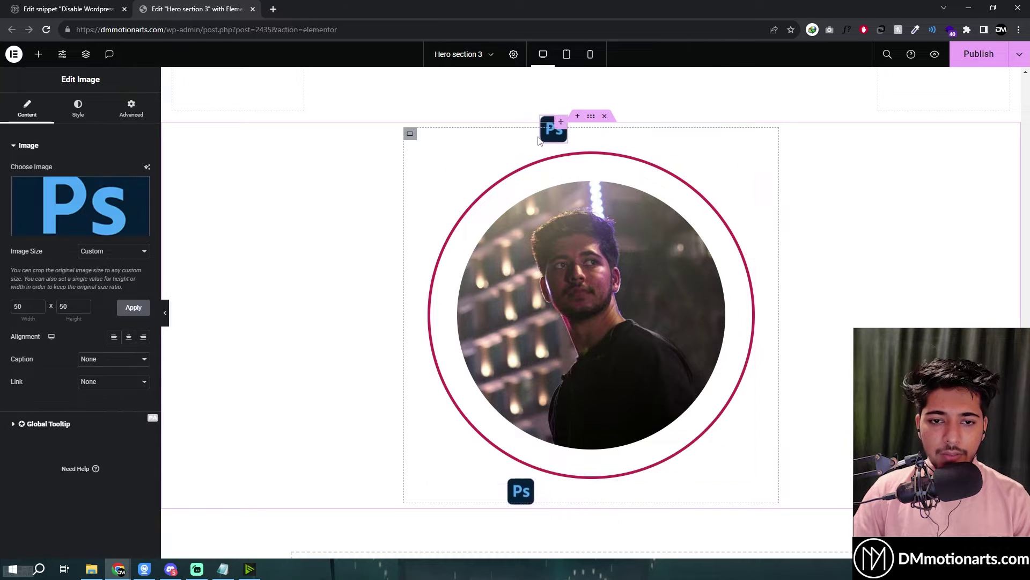
{"action": "left_click", "coordinate": [113, 108]}
{"action": "scroll", "coordinate": [96, 376], "scroll_direction": "down", "scroll_amount": 1}
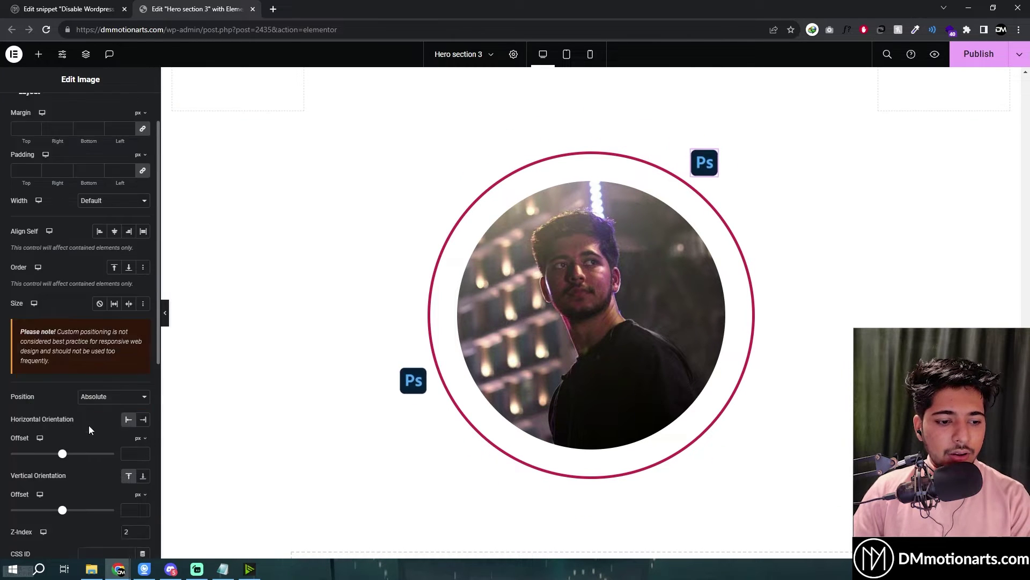
{"action": "scroll", "coordinate": [89, 425], "scroll_direction": "down", "scroll_amount": 2}
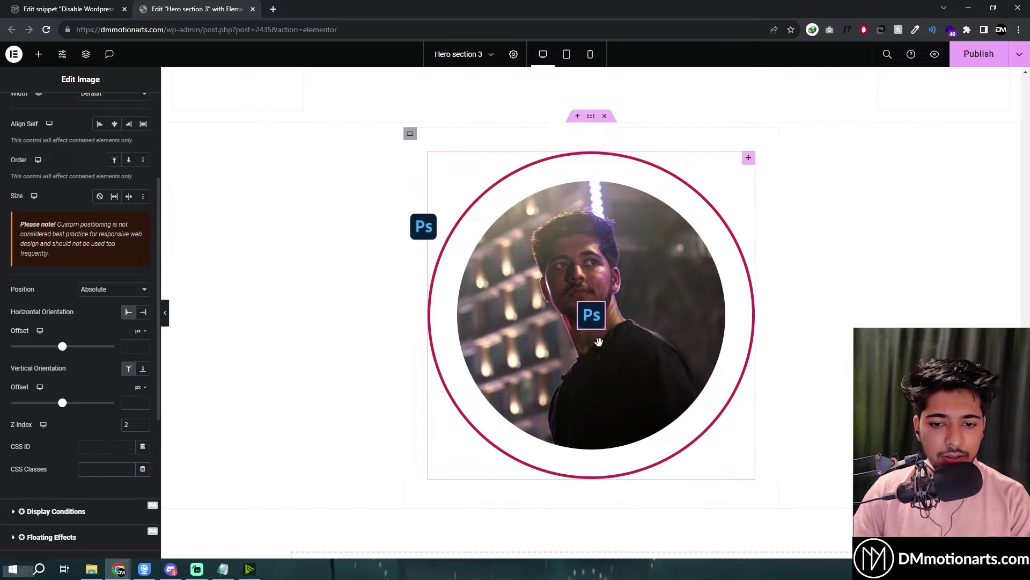
{"action": "scroll", "coordinate": [8, 333], "scroll_direction": "down", "scroll_amount": 4}
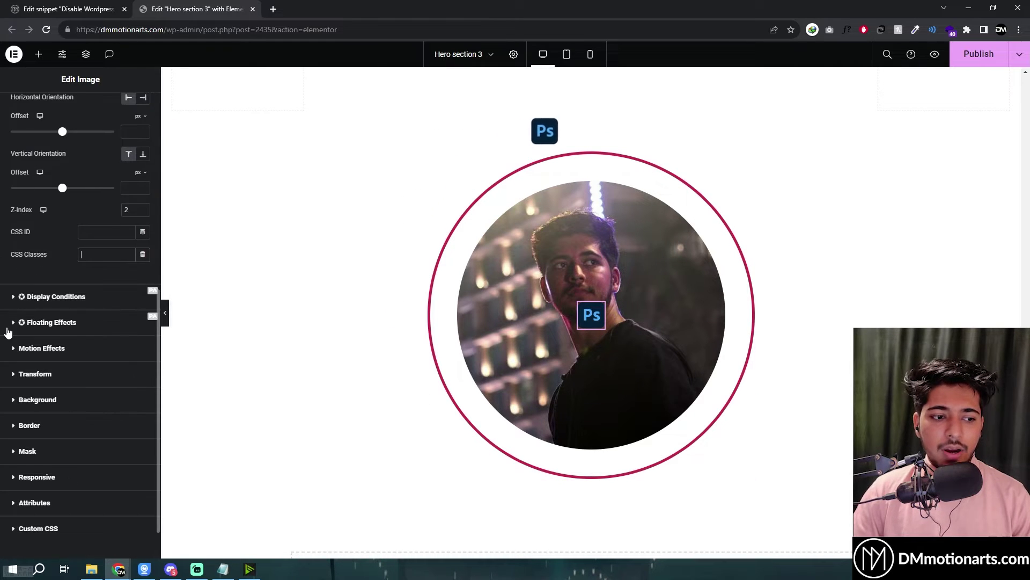
{"action": "left_click", "coordinate": [19, 376]}
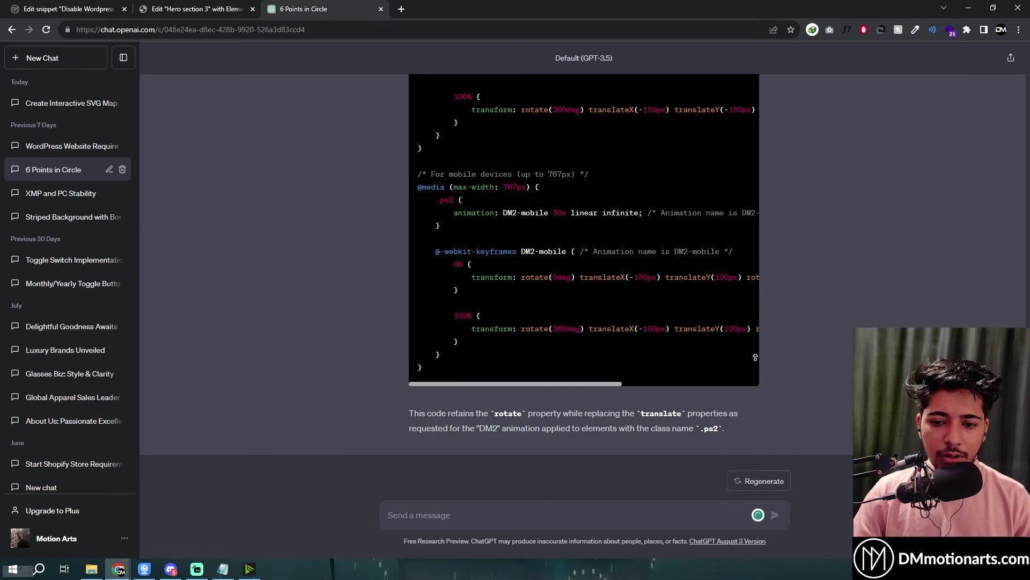
Compare the six circle-point coordinates in the ChatGPT conversation with the Lr icons placed around the finished ring in Elementor.
{"action": "scroll", "coordinate": [755, 357], "scroll_direction": "up", "scroll_amount": 15}
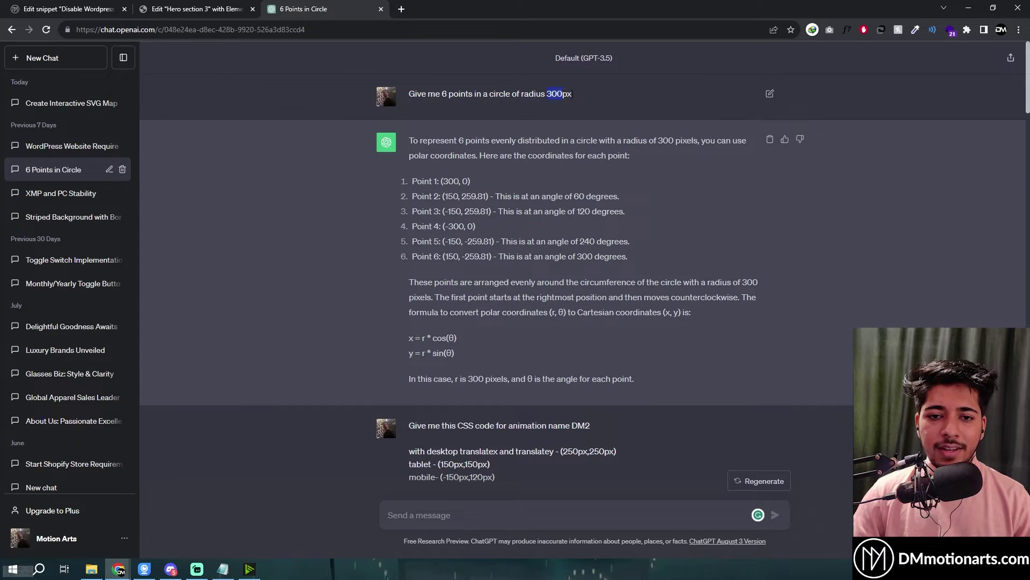
{"action": "left_click", "coordinate": [168, 6]}
{"action": "scroll", "coordinate": [387, 295], "scroll_direction": "up", "scroll_amount": 5}
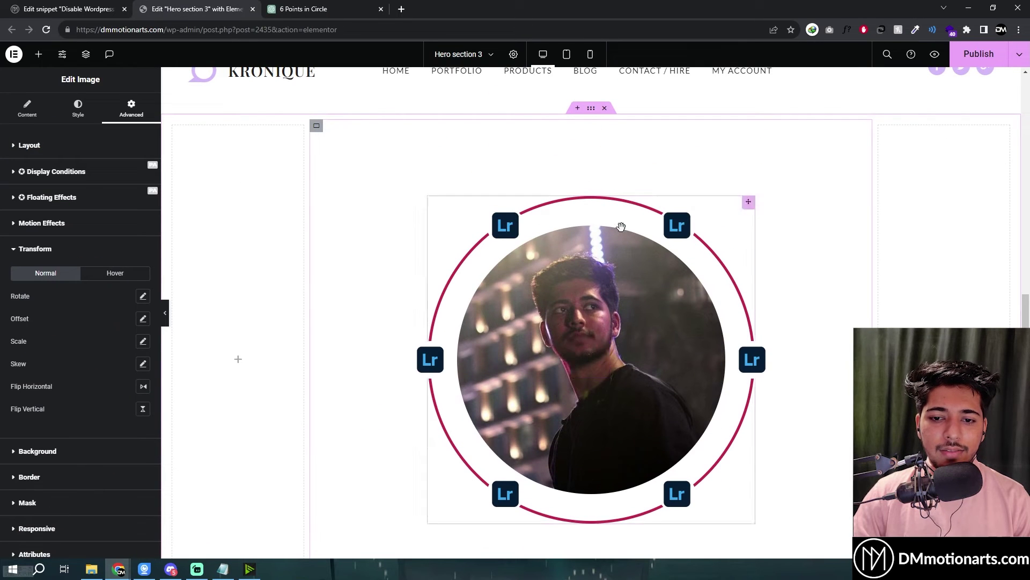
{"action": "scroll", "coordinate": [407, 338], "scroll_direction": "down", "scroll_amount": 3}
{"action": "left_click", "coordinate": [315, 8]}
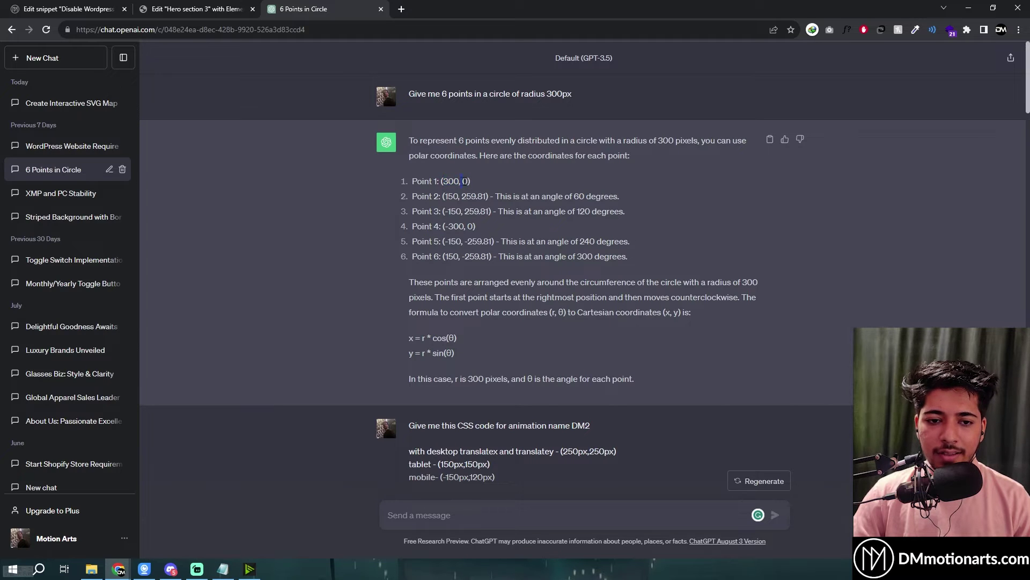
{"action": "left_click", "coordinate": [200, 12]}
Close the snippet-editing browser tab and bring up the DM2 animation code in Notepad.
{"action": "left_click", "coordinate": [87, 6]}
{"action": "left_click", "coordinate": [184, 7]}
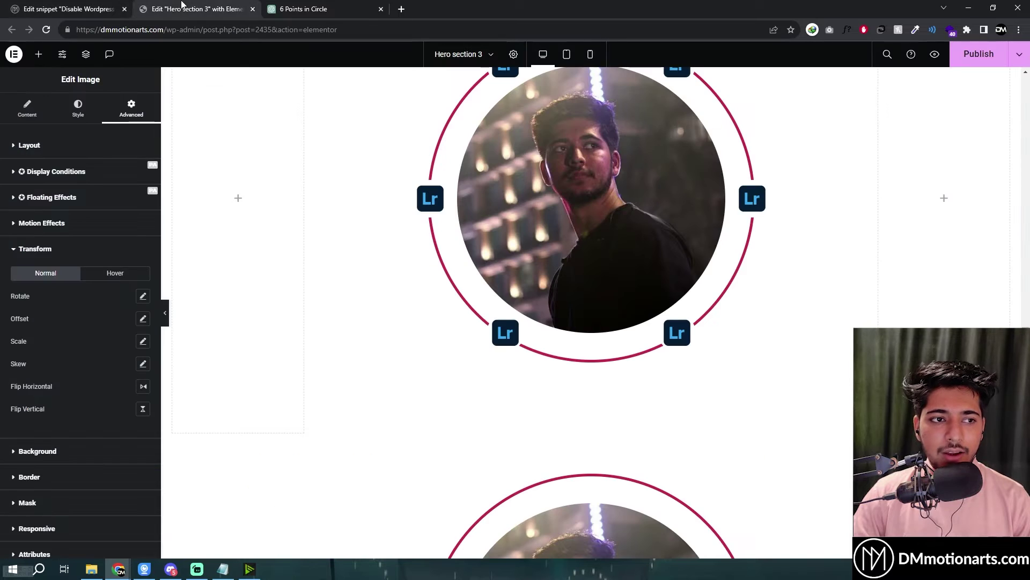
{"action": "middle_click", "coordinate": [51, 9]}
{"action": "key", "text": "alt+Tab"}
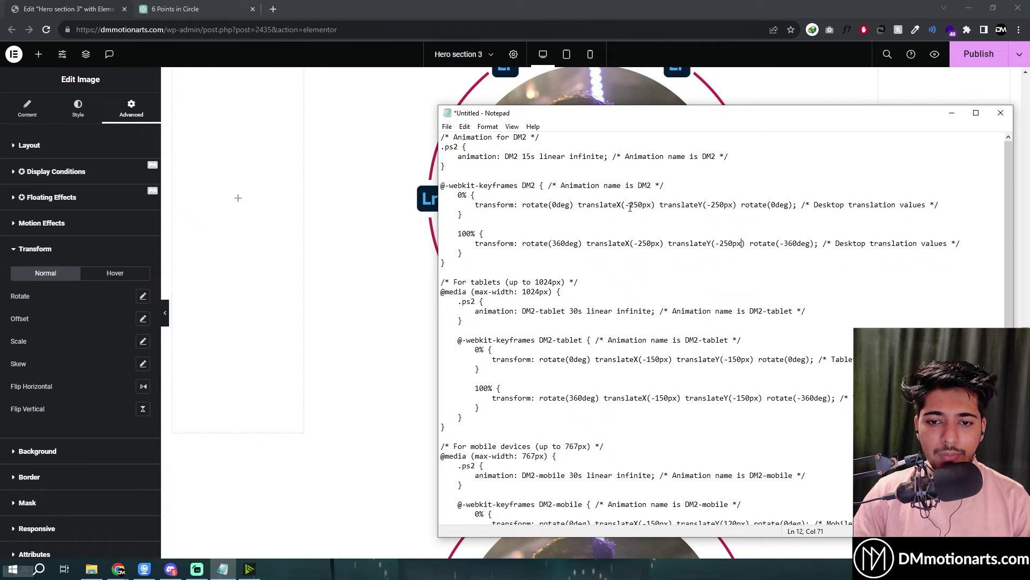